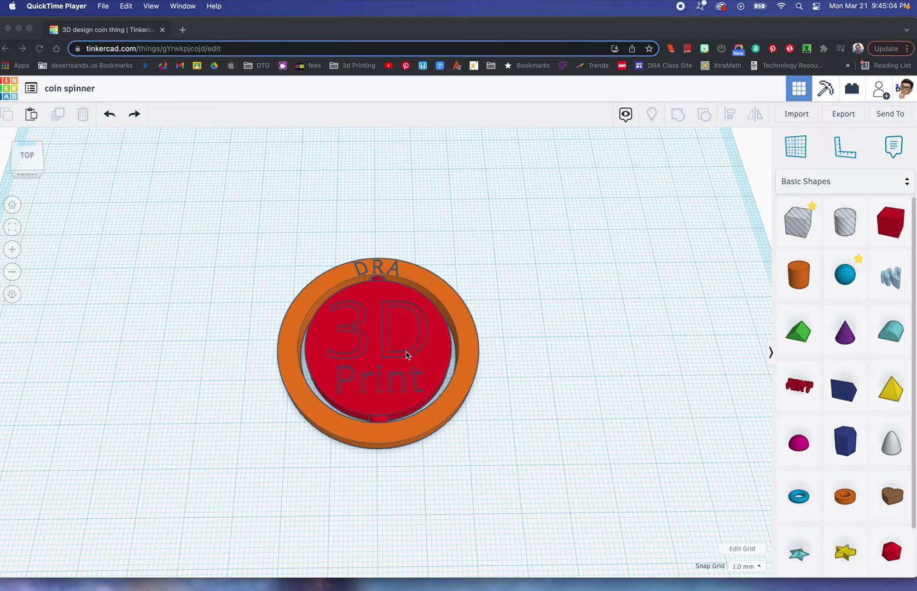
click(405, 346)
click(404, 354)
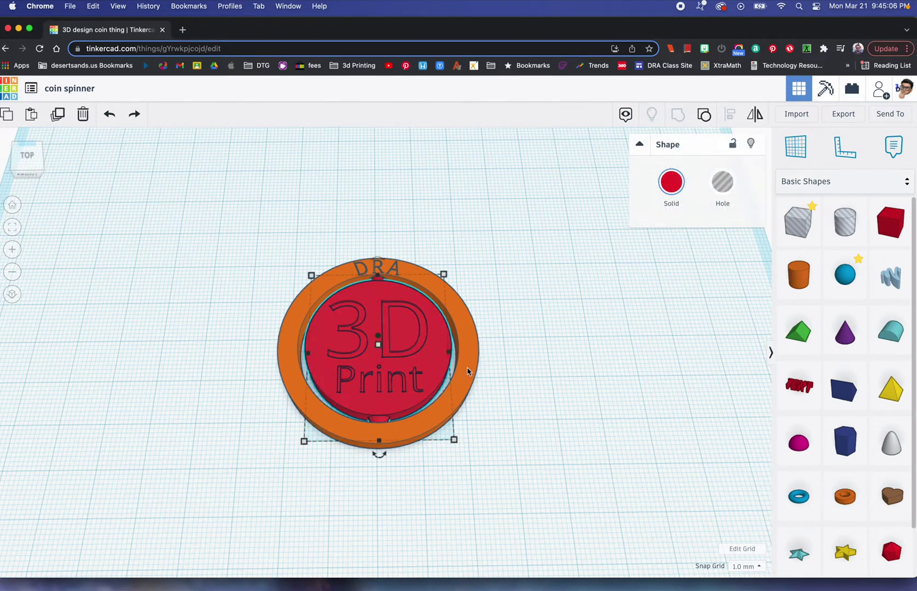
right_drag(463, 356, 466, 341)
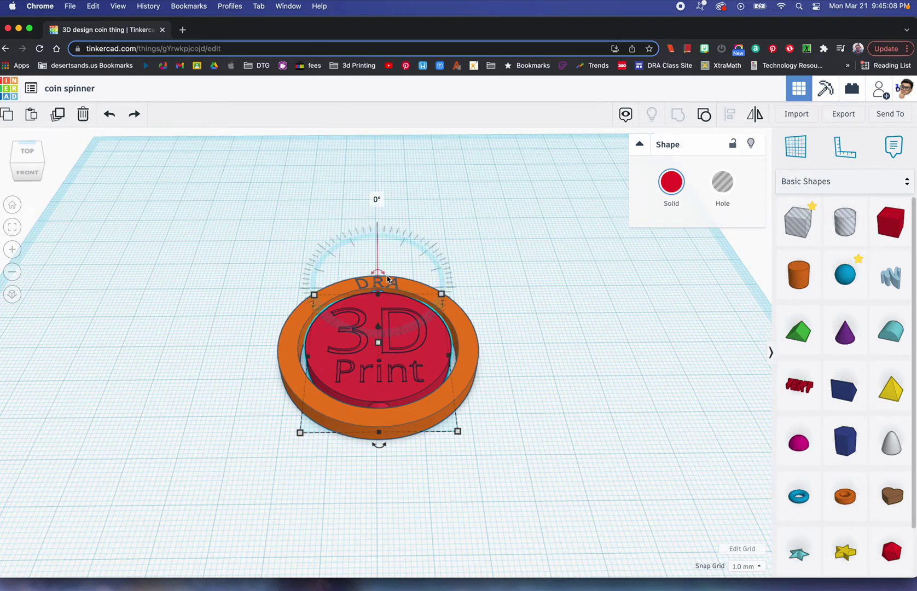
mouse_move(382, 274)
mouse_down()
mouse_move(412, 257)
mouse_move(341, 263)
mouse_move(401, 340)
mouse_move(328, 276)
mouse_move(418, 331)
mouse_move(354, 281)
mouse_move(430, 286)
mouse_move(356, 274)
mouse_move(386, 276)
mouse_up()
click(469, 283)
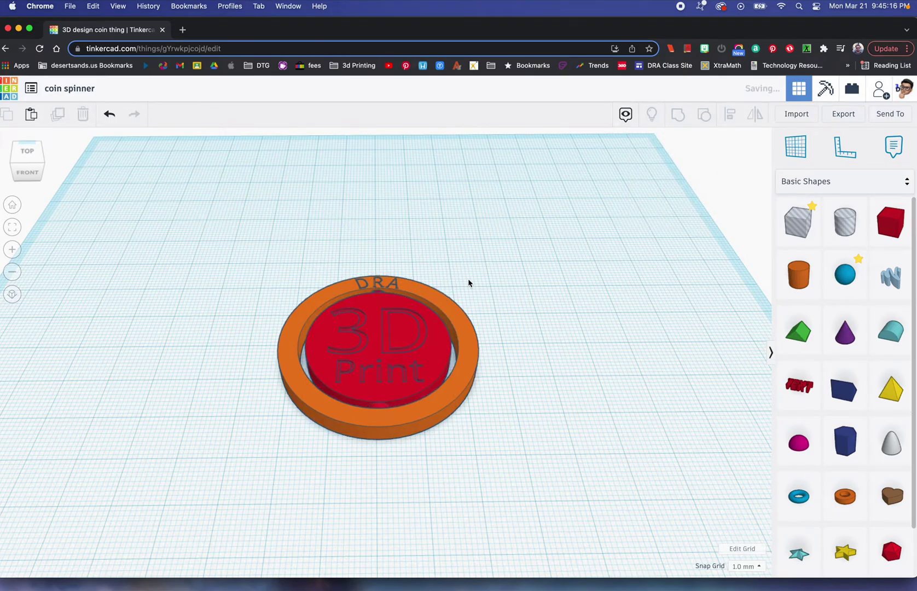
Step: Move the whole existing coin spinner 44 mm left and 6 mm back to free workplane space beside it
right_drag(412, 282, 411, 339)
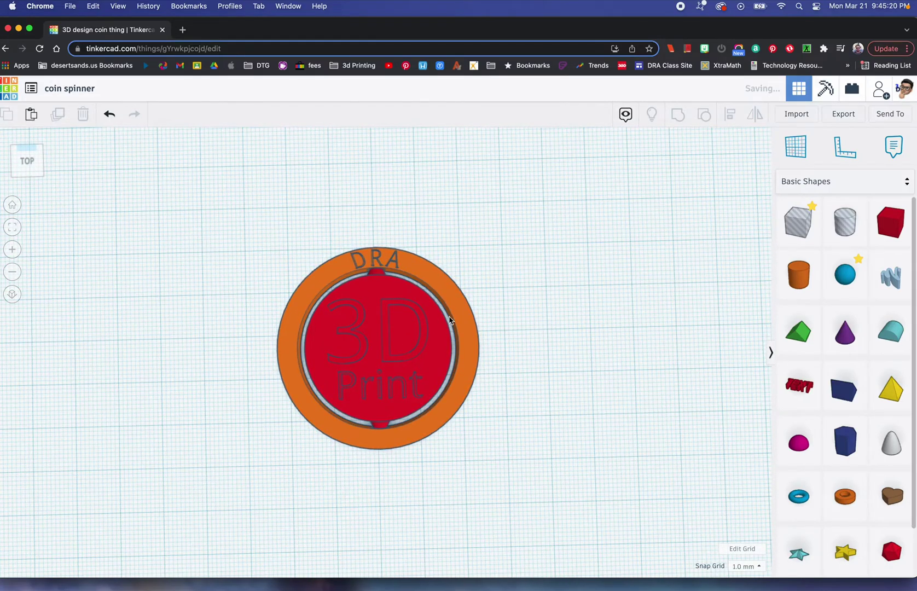
drag(303, 239, 476, 444)
drag(448, 374, 252, 353)
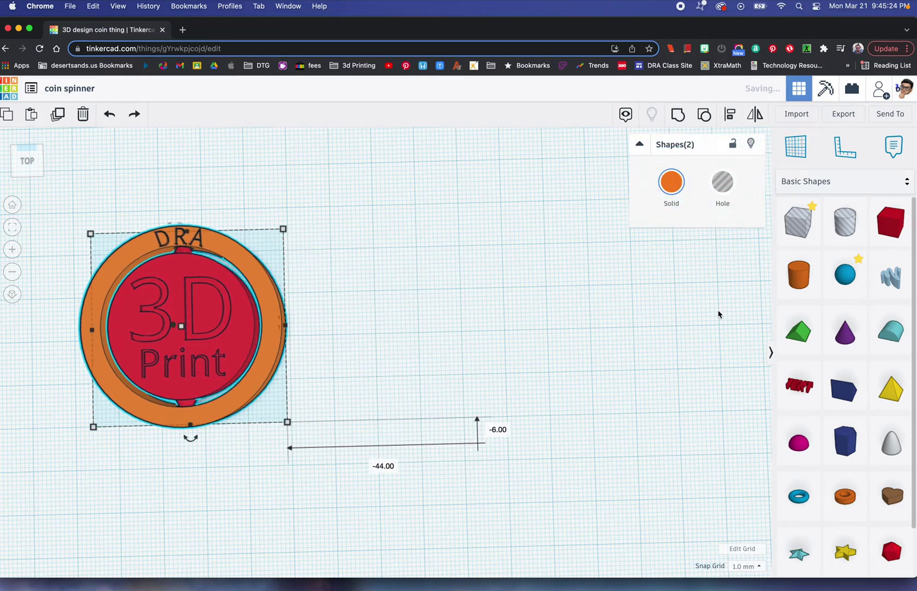
Step: Add a solid cylinder to the right of the coin spinner and set its width to 45 mm
drag(799, 273, 434, 293)
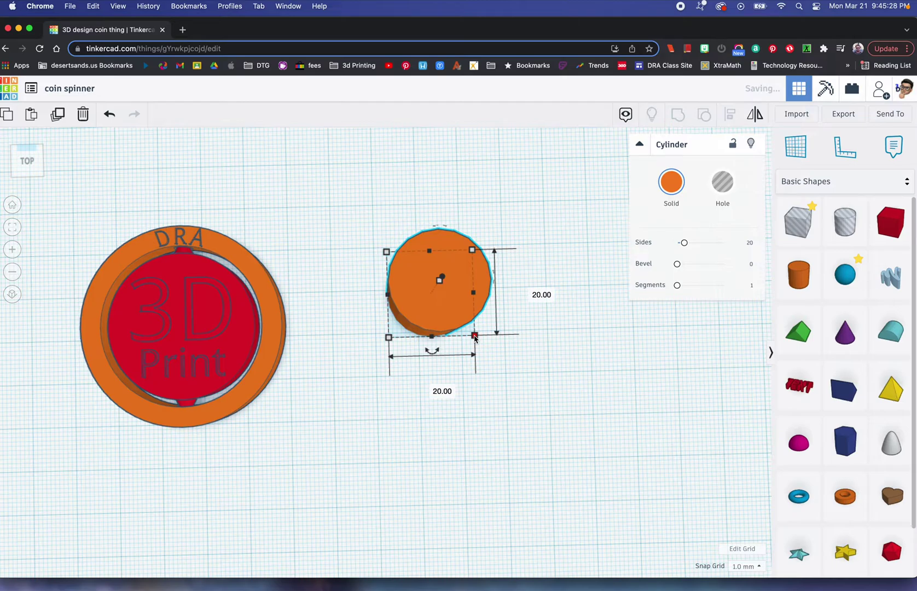
click(433, 387)
text(45)
key(Return)
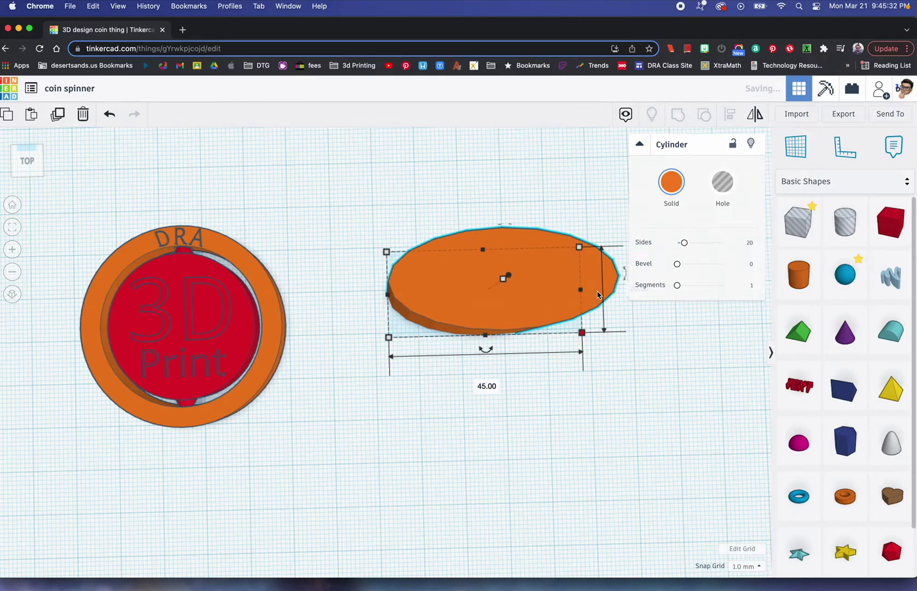
Step: Move the stretched cylinder 17 mm toward the coin spinner and set its length to 45 mm
drag(489, 296, 417, 296)
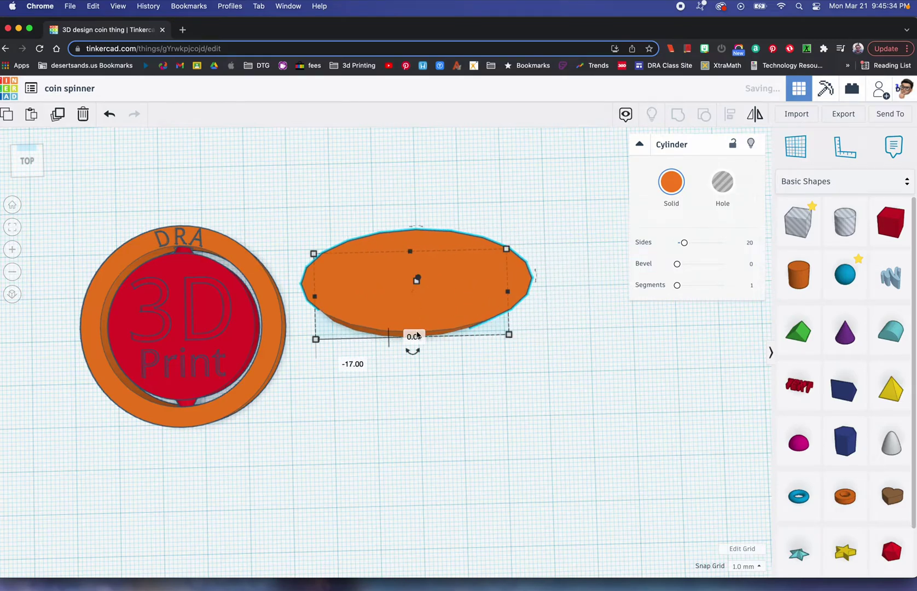
click(477, 393)
click(475, 307)
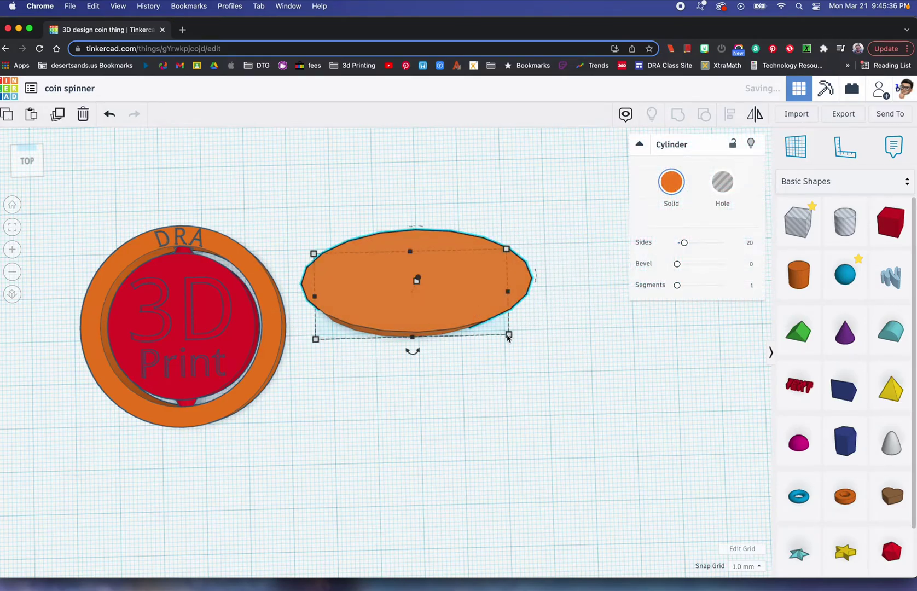
click(566, 290)
text(45)
key(Return)
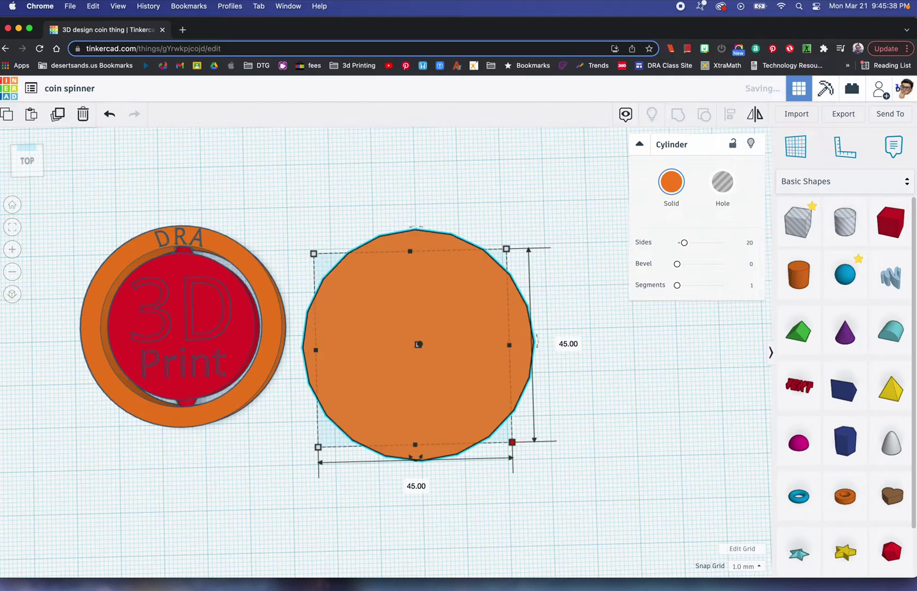
Step: Smooth the cylinder with 64 sides and move it 9 mm right and 6 mm back, away from the coin spinner
mouse_move(453, 335)
right_down()
mouse_move(448, 323)
mouse_move(457, 330)
right_up()
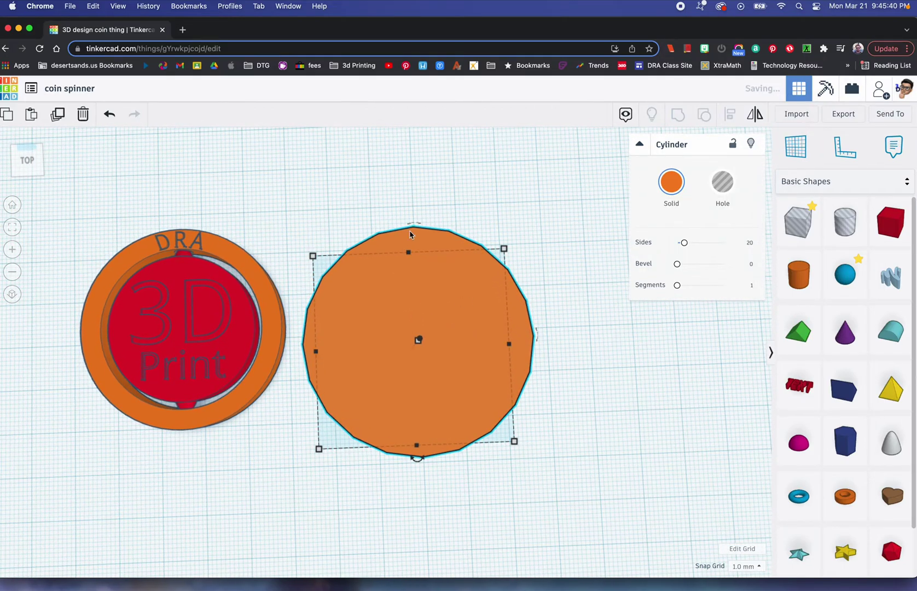
drag(684, 243, 723, 242)
mouse_move(502, 327)
mouse_down()
mouse_move(528, 303)
mouse_move(509, 338)
mouse_up()
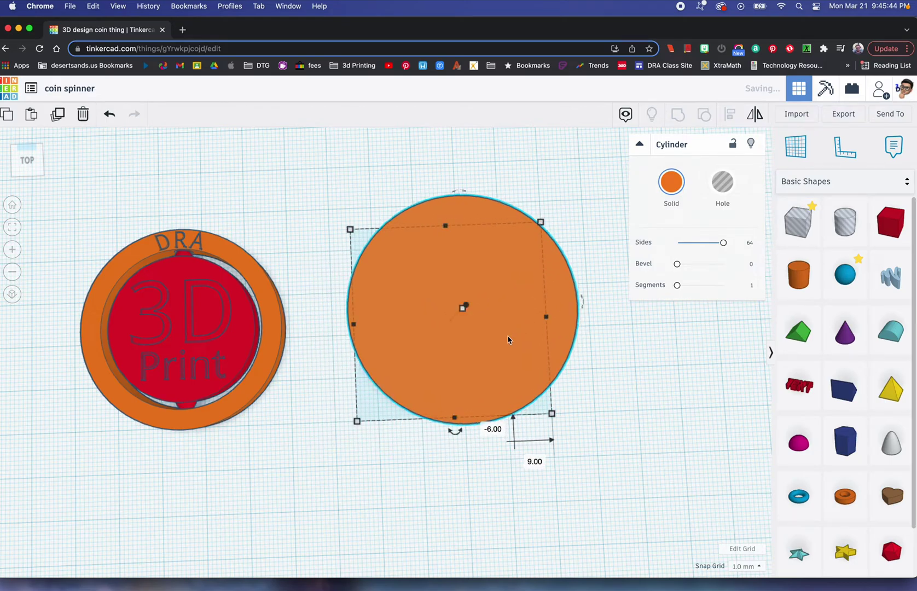
Step: Set the height of the 45 mm cylinder to 5 mm
right_drag(510, 338, 491, 270)
click(454, 268)
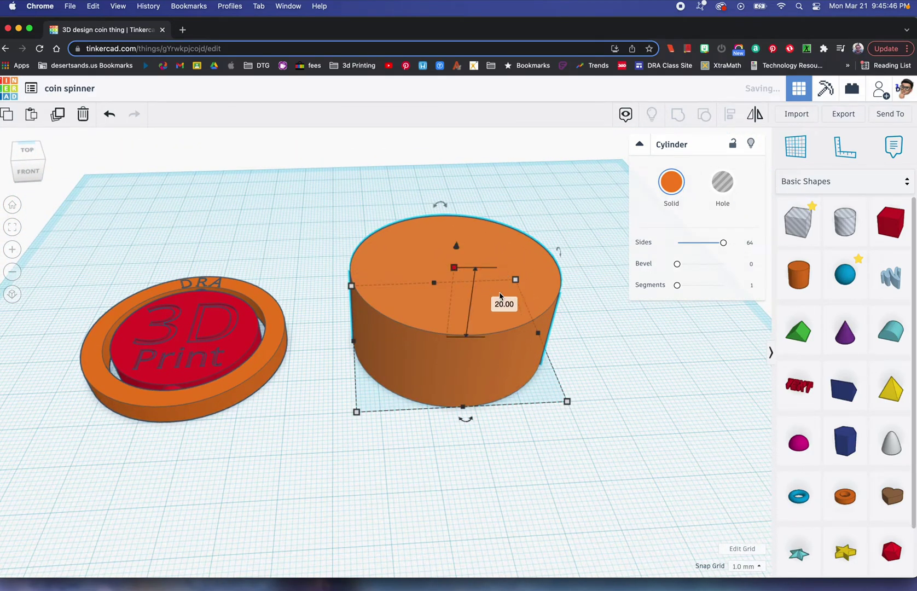
click(503, 303)
text(5)
key(Return)
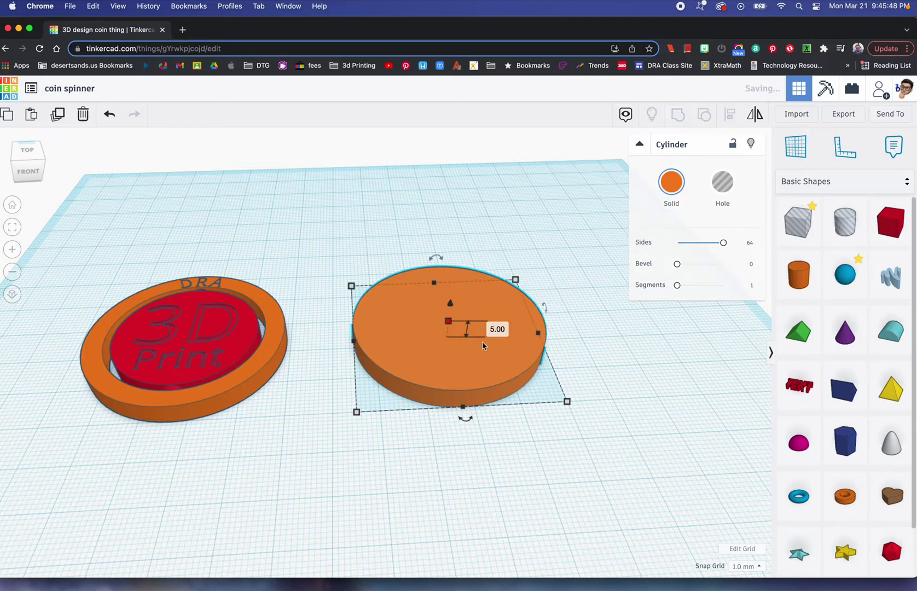
Step: Duplicate the cylinder in place, turn the copy into a hole, and set its width and length to 36.5 mm
right_drag(485, 343, 467, 404)
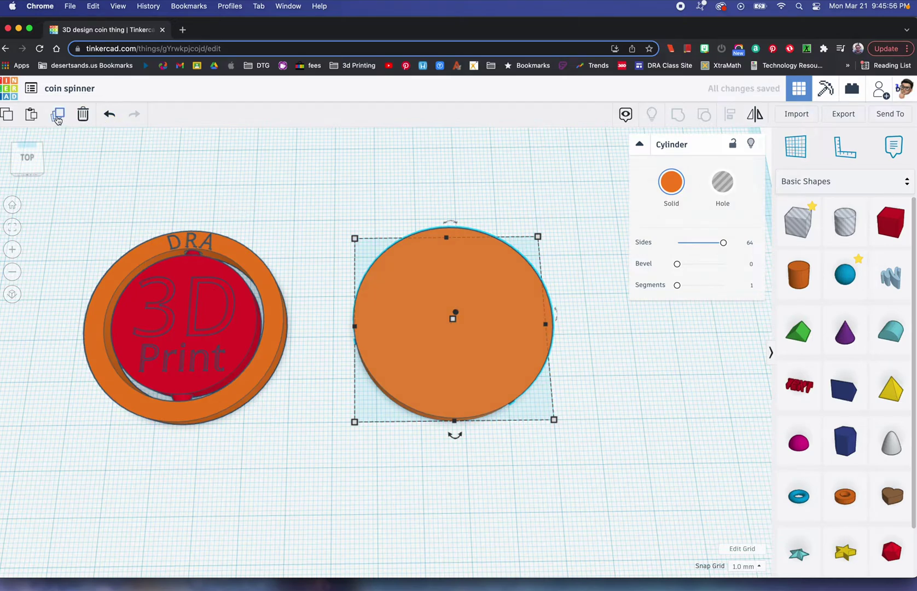
click(720, 188)
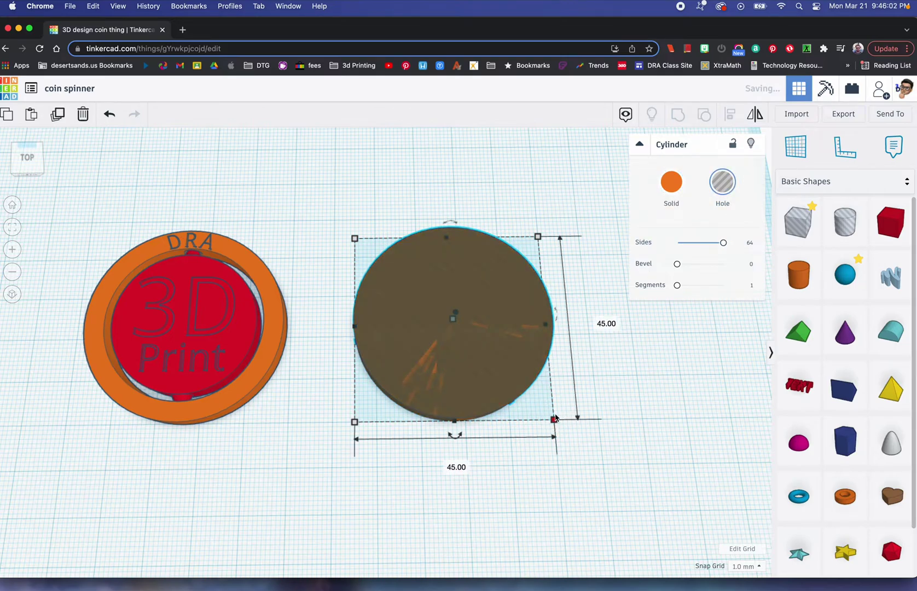
click(456, 466)
text(36.5)
key(Tab)
text(3)
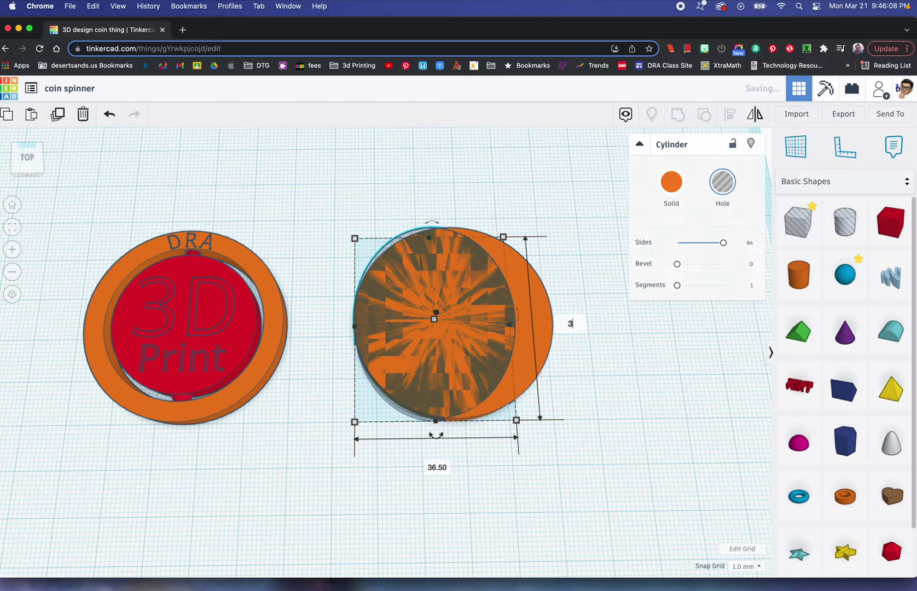
text(6.5)
key(Return)
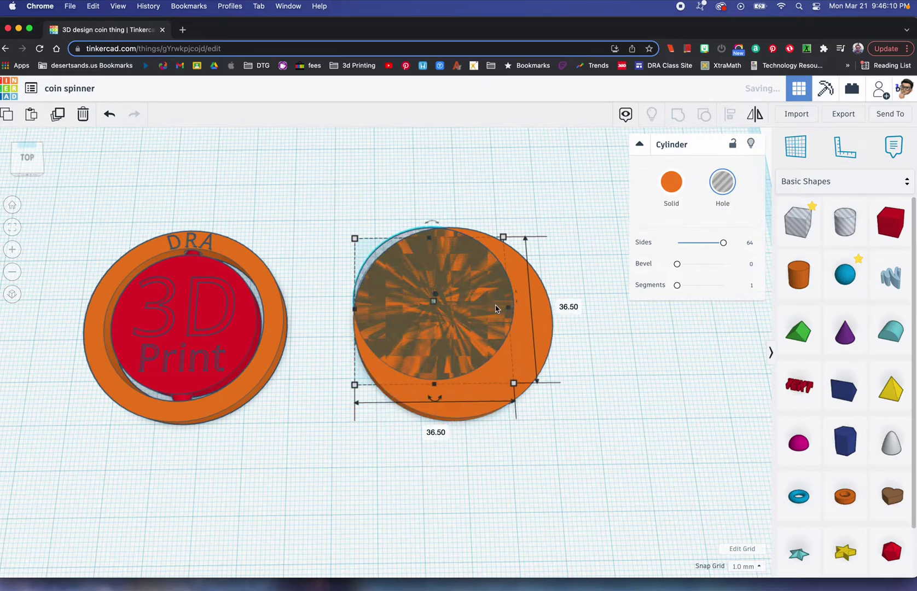
Step: Centre the hole cylinder inside the solid cylinder by aligning both shapes to the middle in width and length
drag(495, 308, 514, 323)
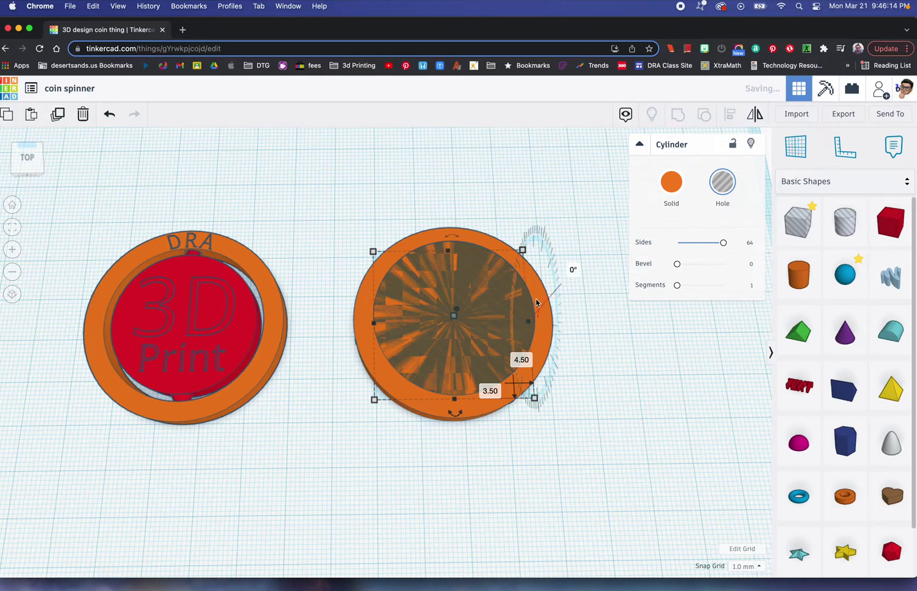
drag(363, 219, 518, 414)
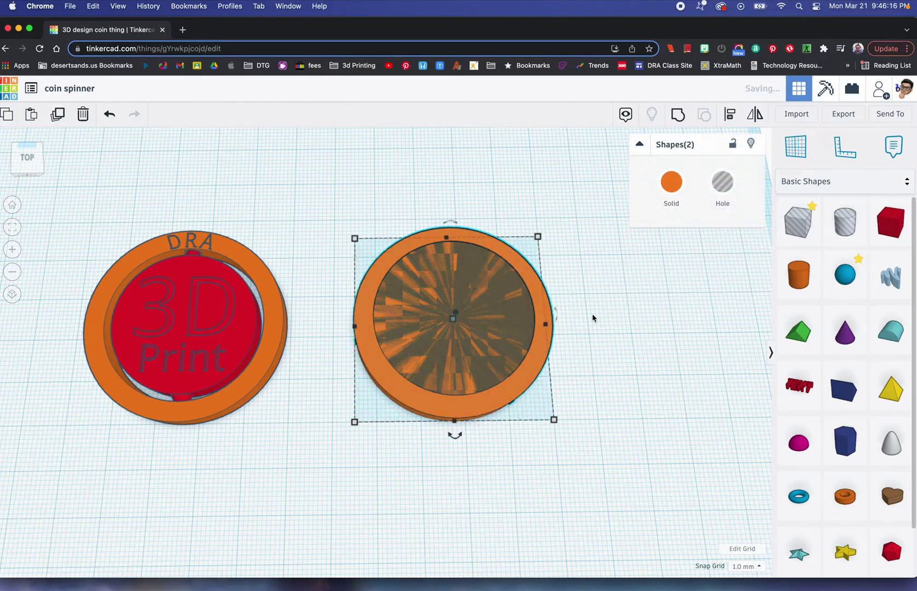
click(730, 116)
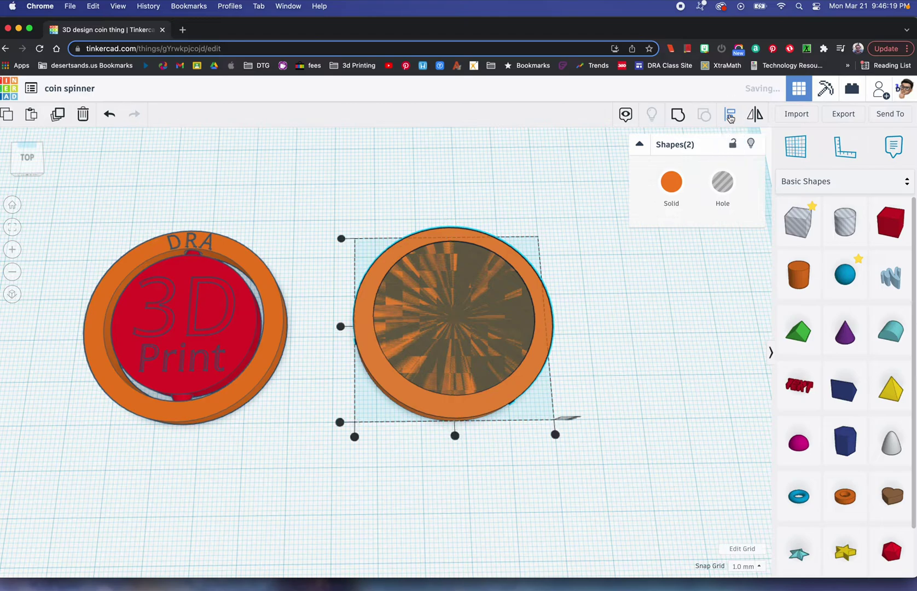
click(455, 435)
click(340, 327)
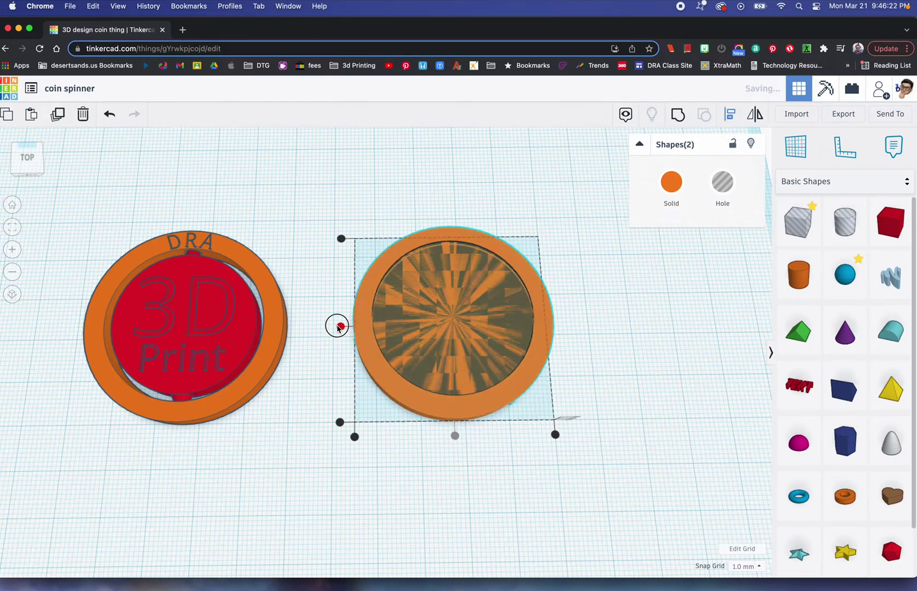
Step: Group the solid cylinder with the centred hole cylinder to cut out a ring
right_drag(340, 327, 419, 324)
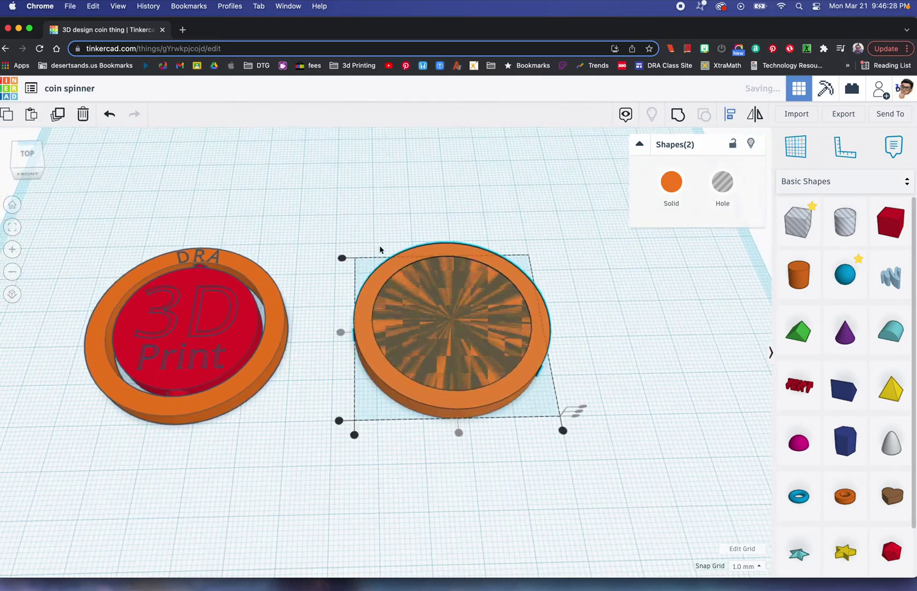
drag(337, 231, 563, 434)
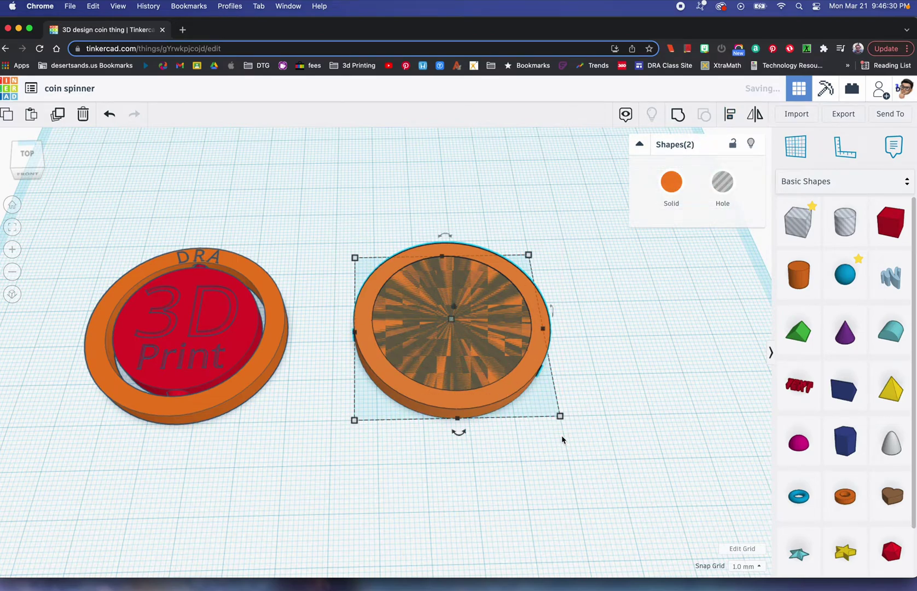
click(346, 229)
drag(323, 224, 567, 432)
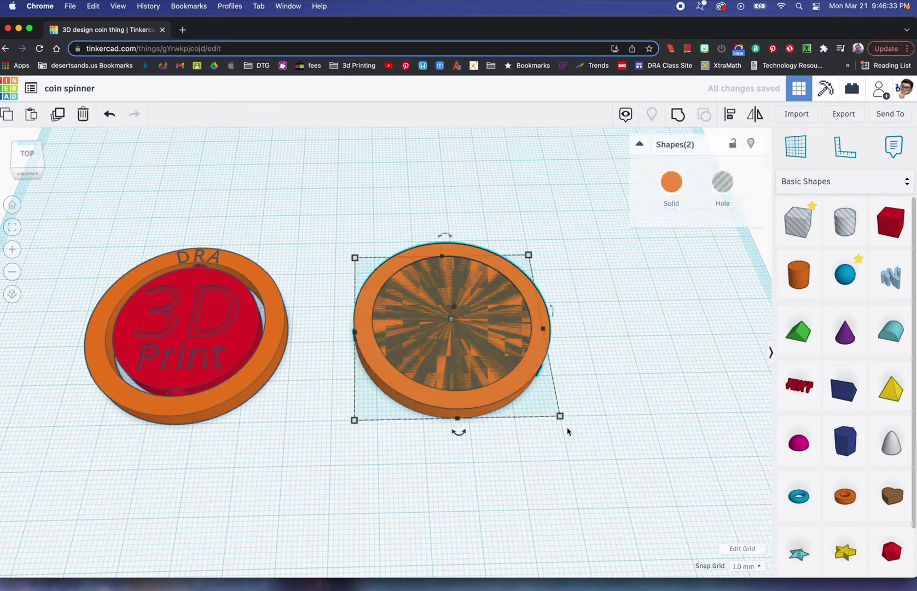
click(679, 116)
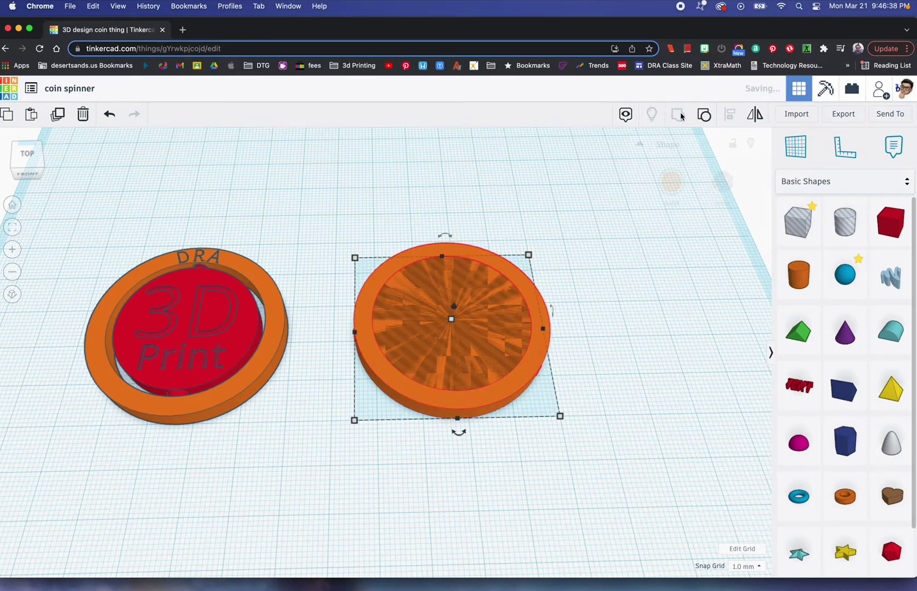
mouse_move(568, 272)
right_down()
mouse_move(572, 327)
mouse_move(569, 276)
right_up()
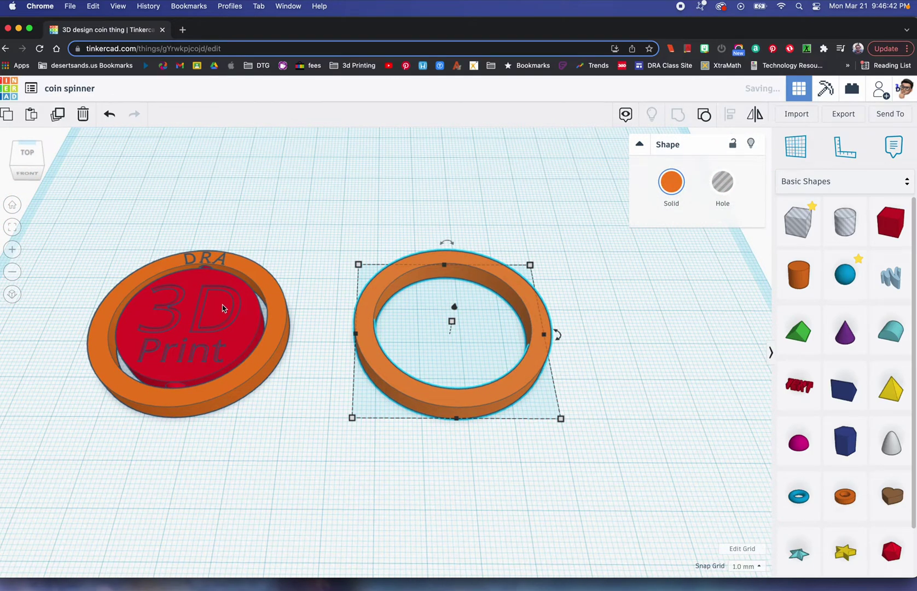
Step: Examine the pivots that hold the red inner disk of the finished coin spinner inside its outer ring
click(208, 295)
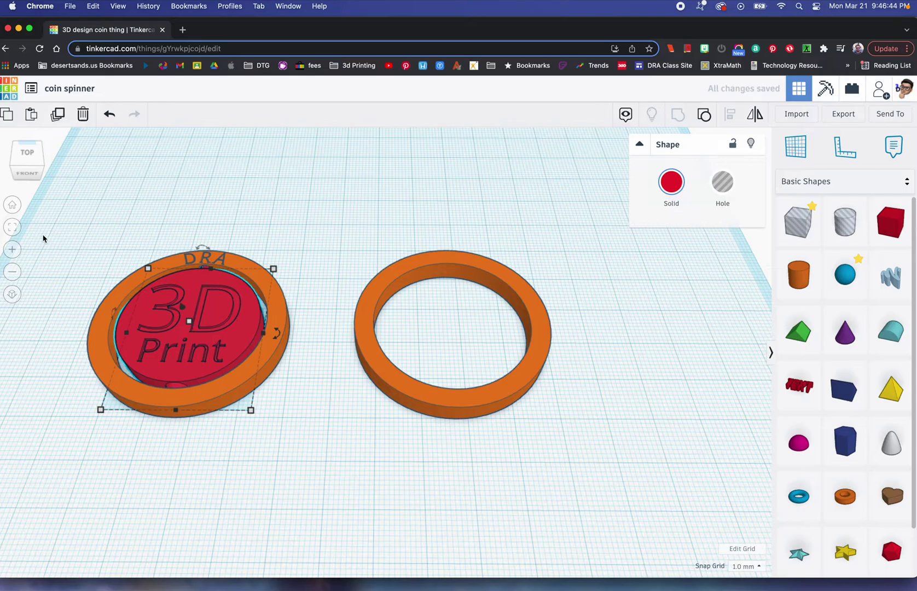
click(14, 228)
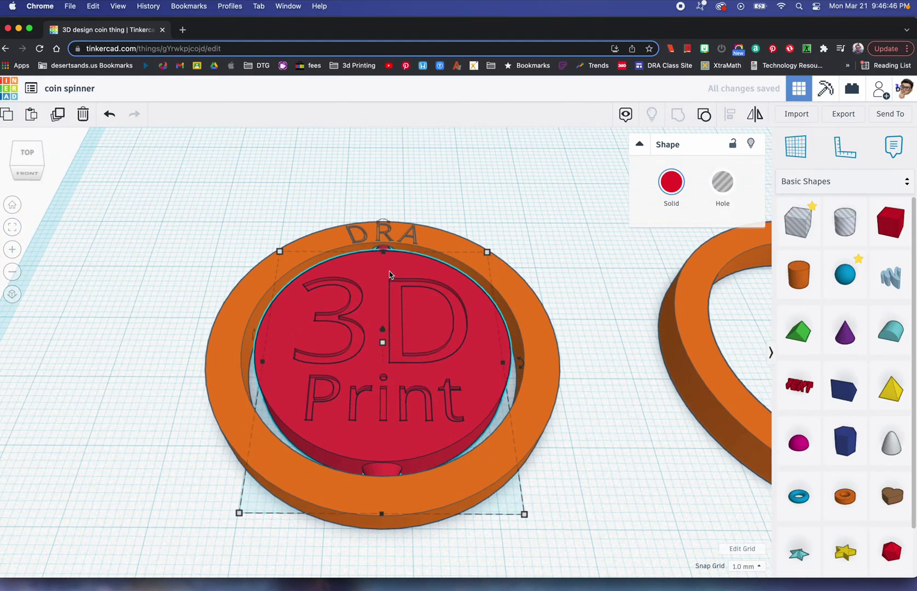
mouse_move(390, 274)
right_down()
mouse_move(383, 297)
mouse_move(386, 235)
mouse_move(391, 260)
right_up()
scroll(385, 236, up, 5)
scroll(385, 235, down, 5)
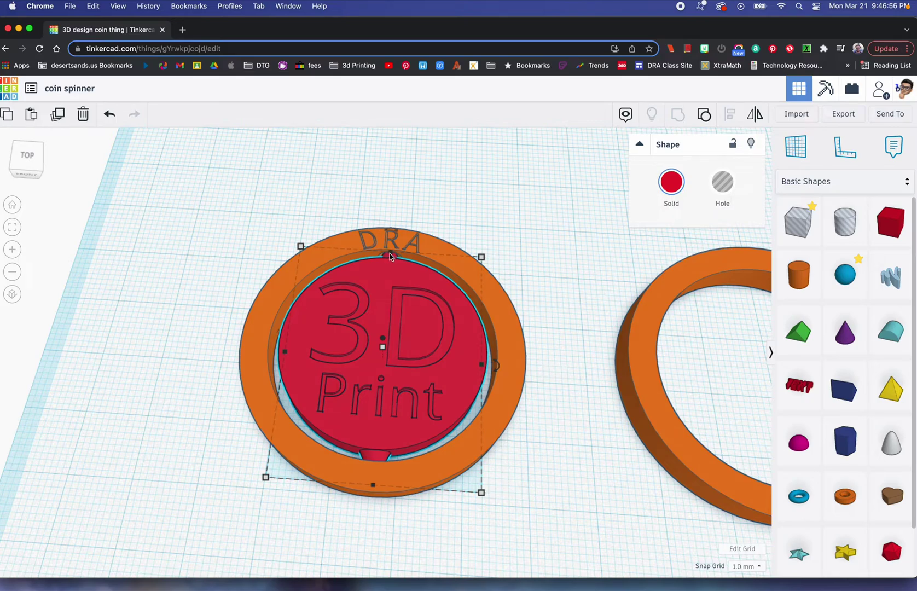
scroll(441, 286, down, 4)
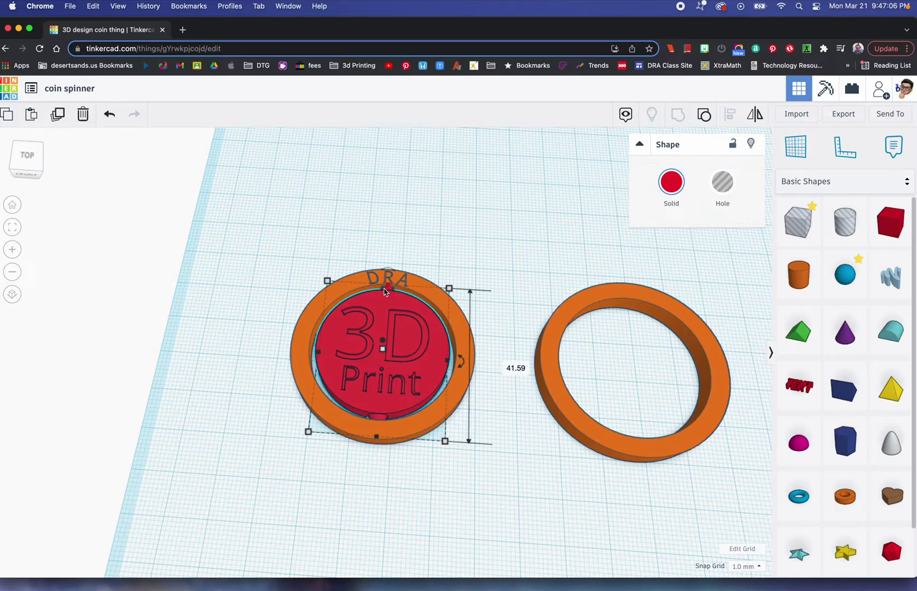
Step: Duplicate the new plain orange ring in place
click(644, 330)
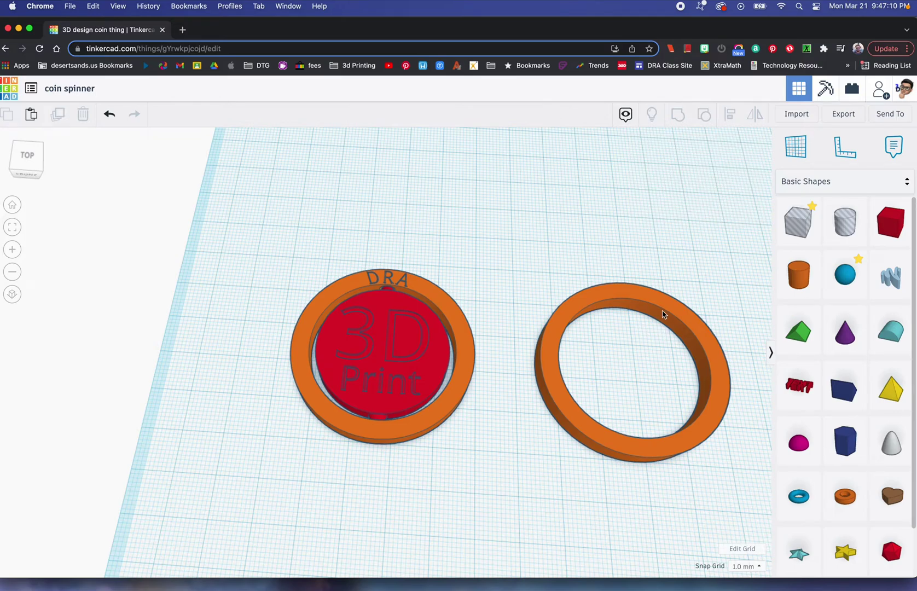
click(627, 302)
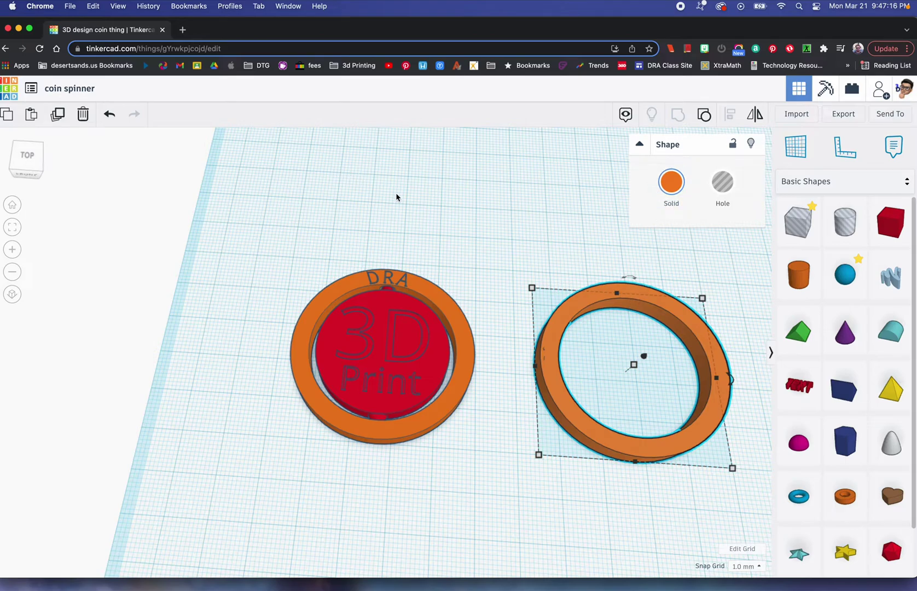
click(58, 114)
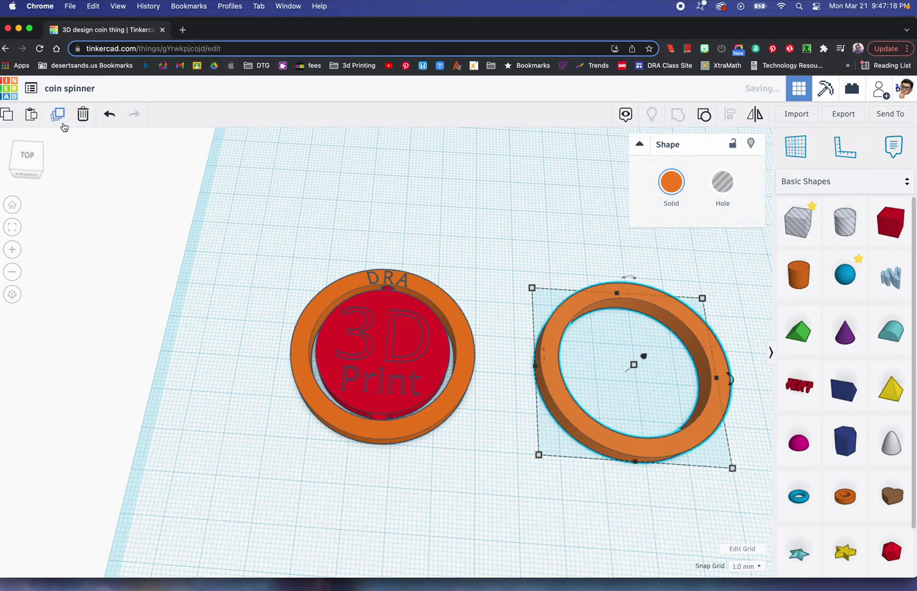
click(12, 227)
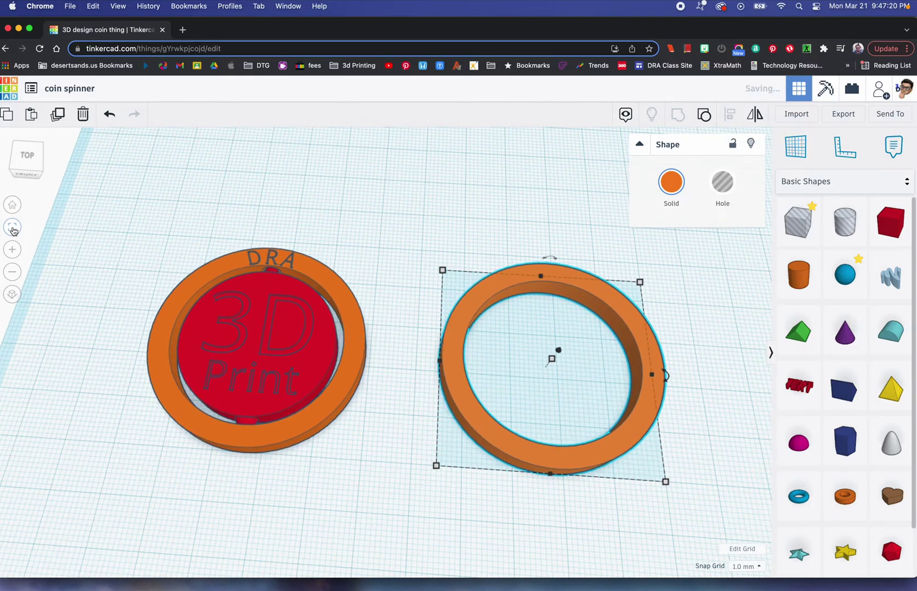
Step: Move the duplicated ring away from the original, ungroup it and delete its outer solid cylinder
drag(442, 275, 546, 174)
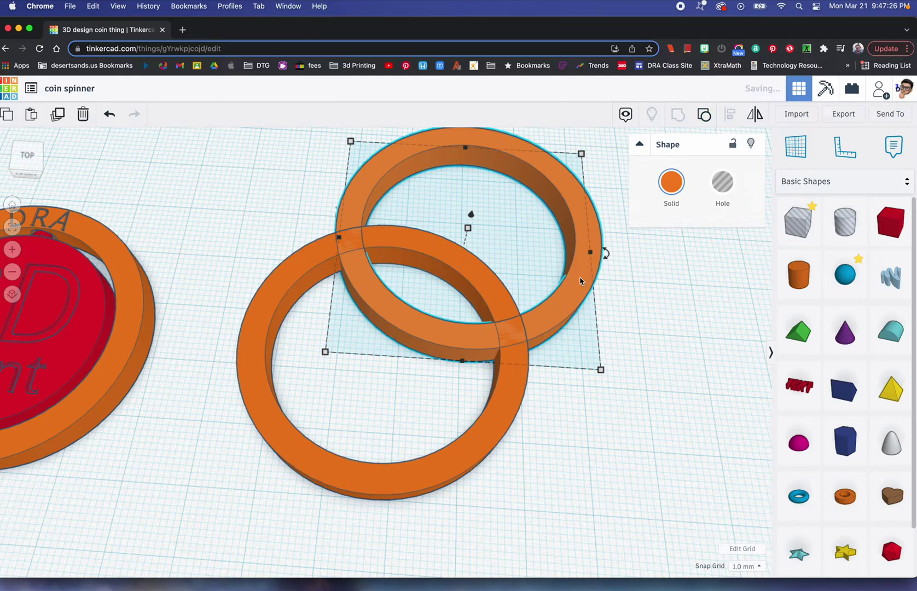
click(704, 114)
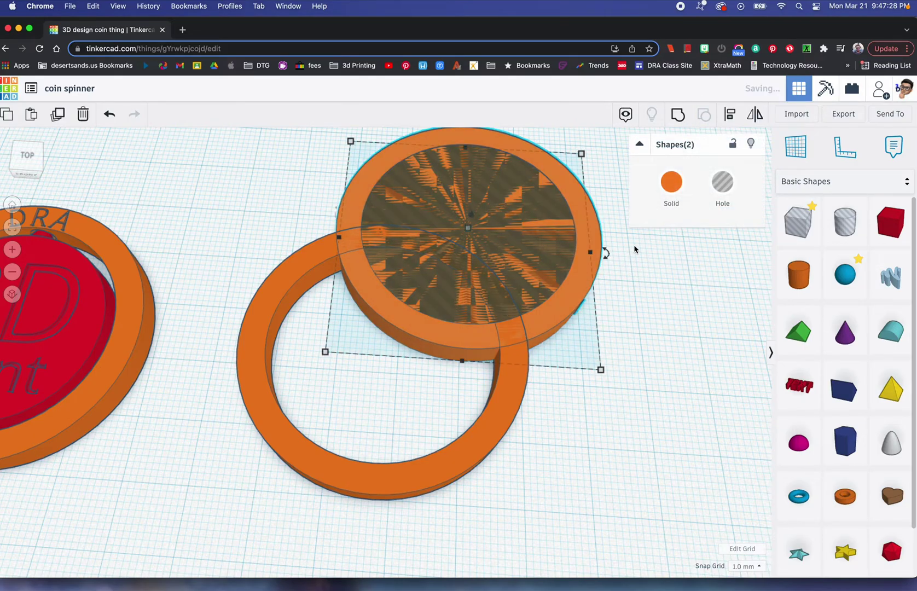
click(637, 237)
click(596, 241)
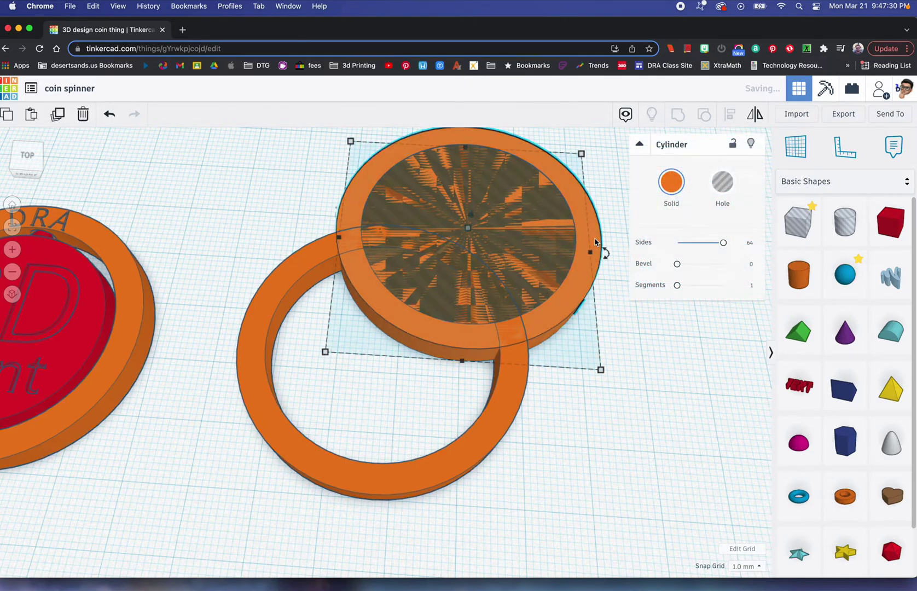
key(Delete)
Step: Change the remaining hole cylinder to a solid red disk and move it inside the plain orange ring
click(563, 238)
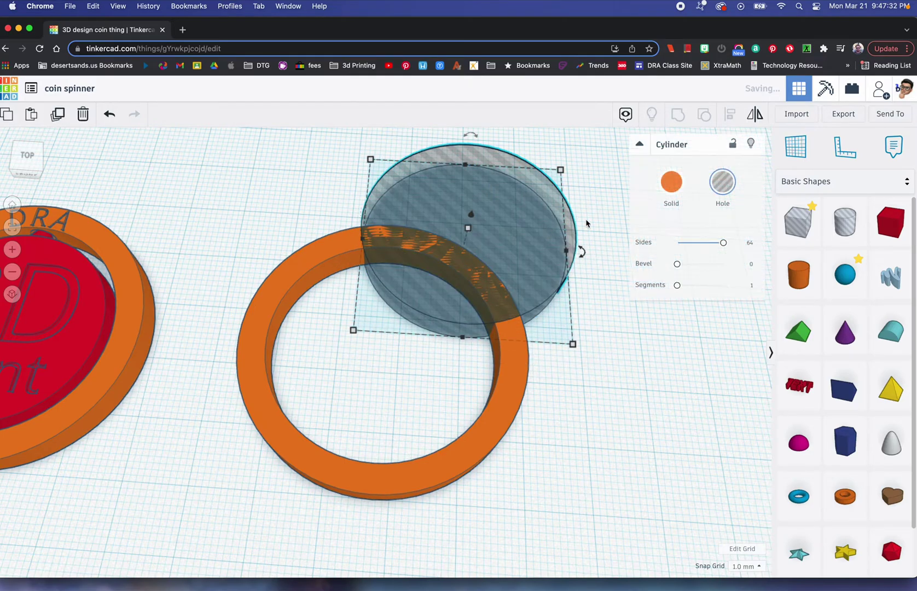
click(669, 192)
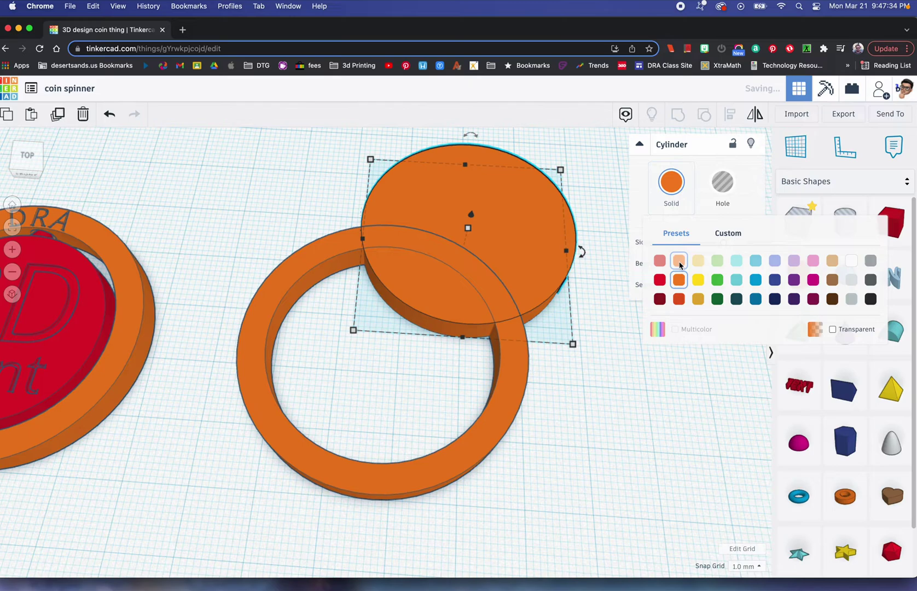
click(661, 280)
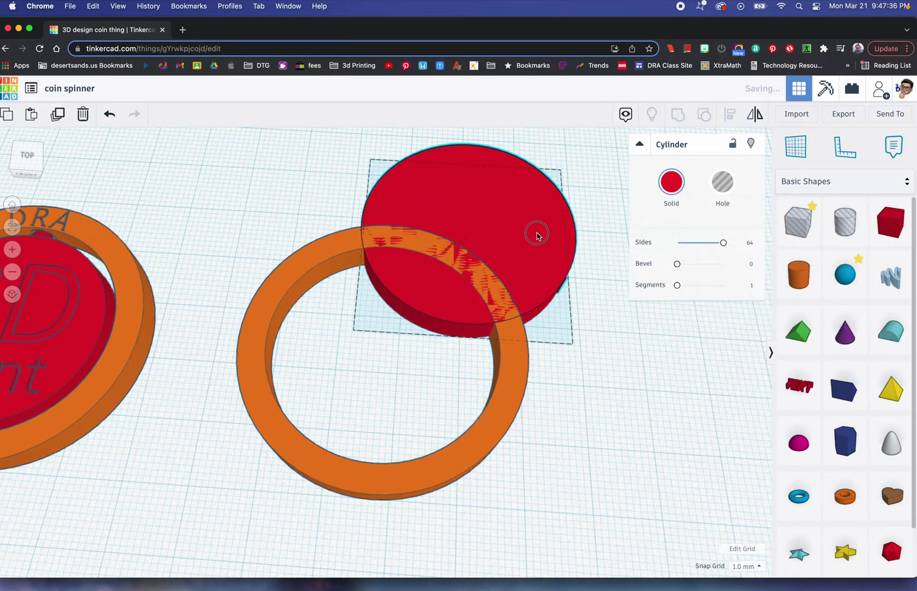
drag(537, 233, 463, 343)
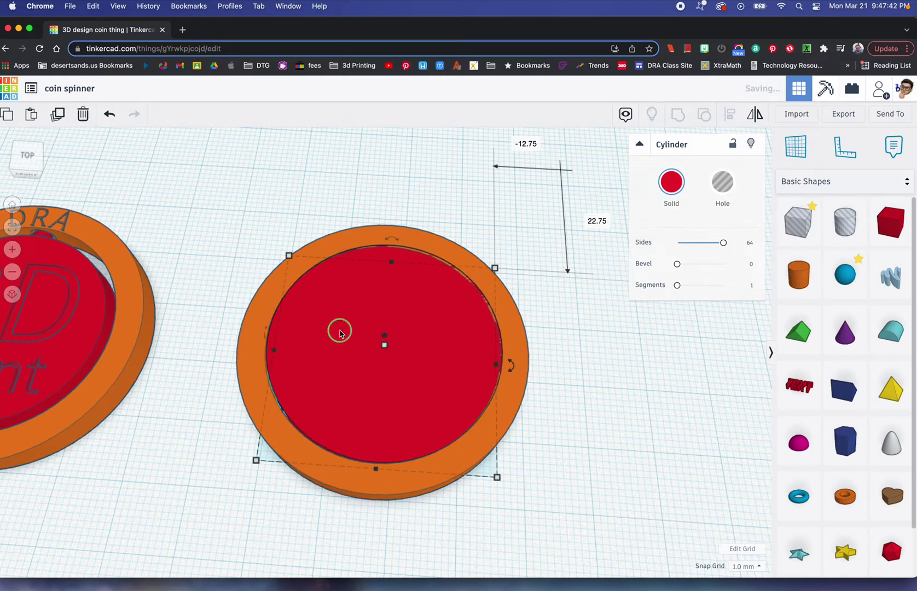
Step: Resize the new red disk to 33 mm in both width and length
right_drag(340, 330, 346, 377)
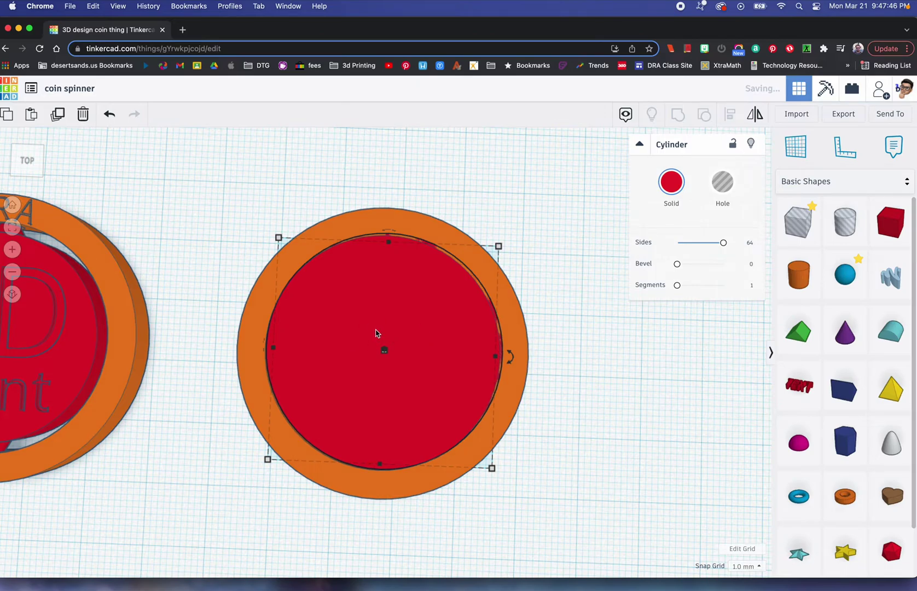
right_drag(377, 336, 376, 320)
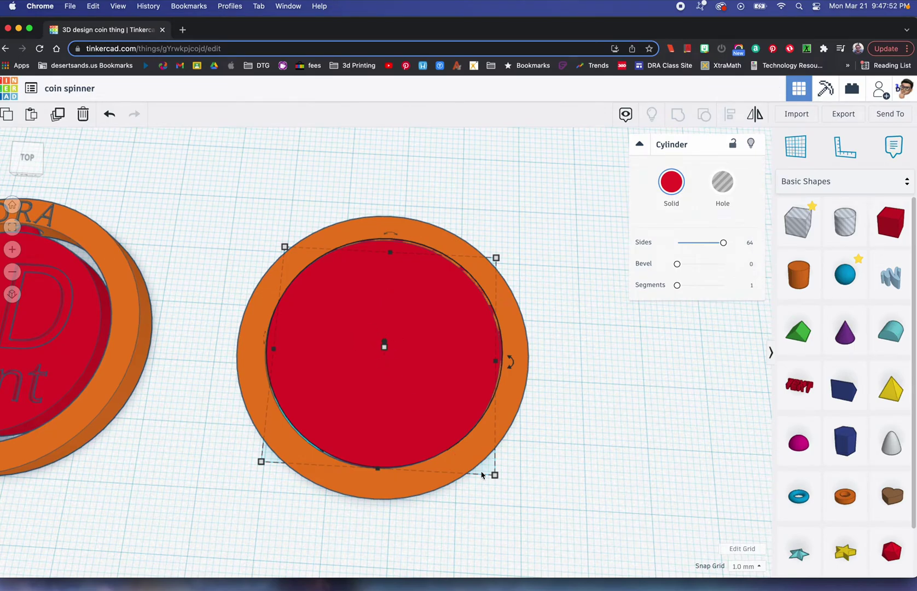
mouse_move(494, 474)
click(377, 514)
text(33)
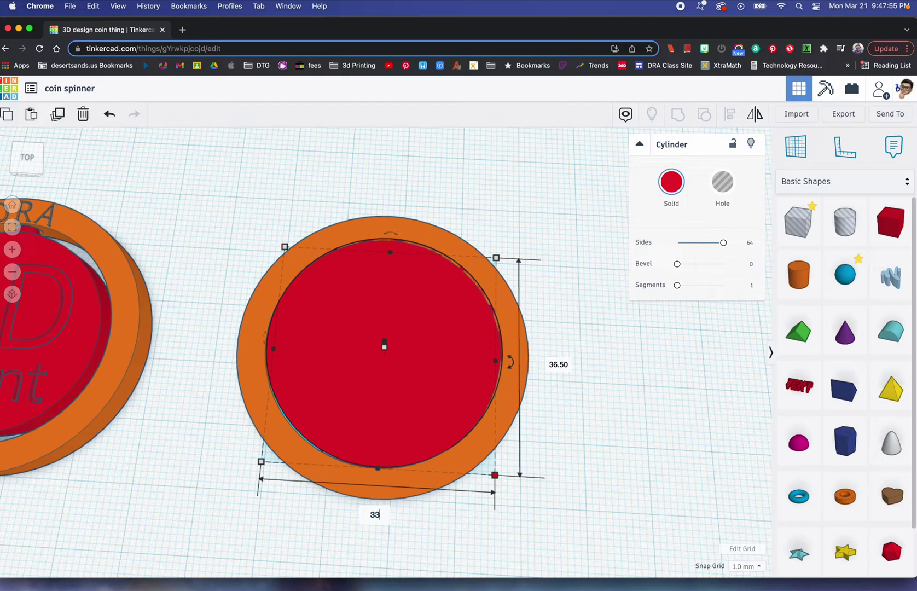
key(Return)
click(537, 363)
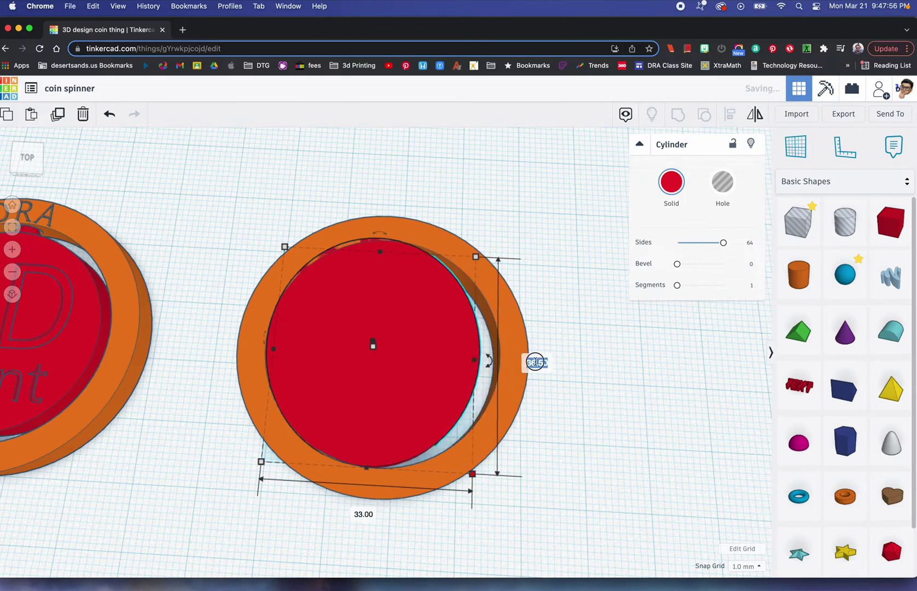
text(33)
key(Return)
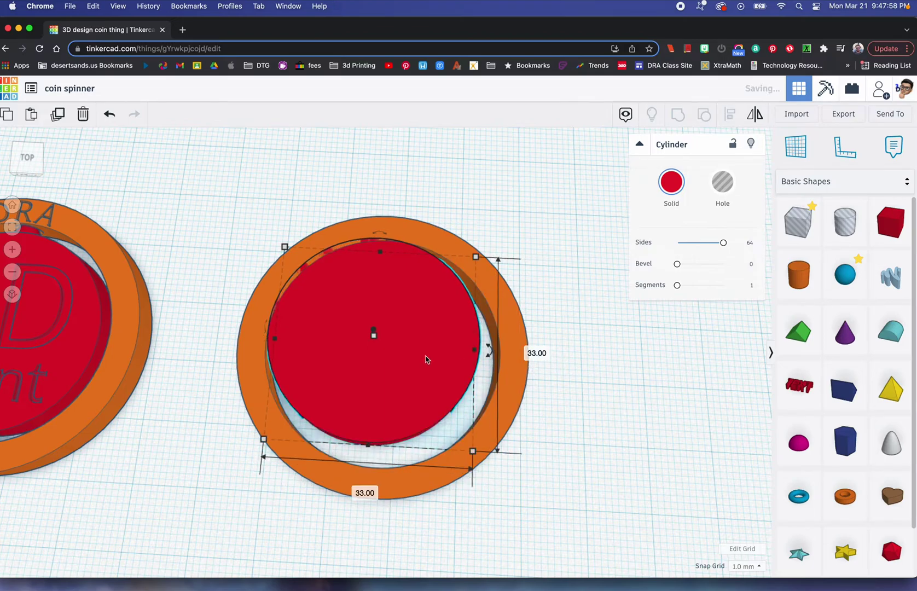
Step: Centre the red disk within the plain orange ring by aligning both shapes to the middle in width and length
right_drag(411, 368, 421, 389)
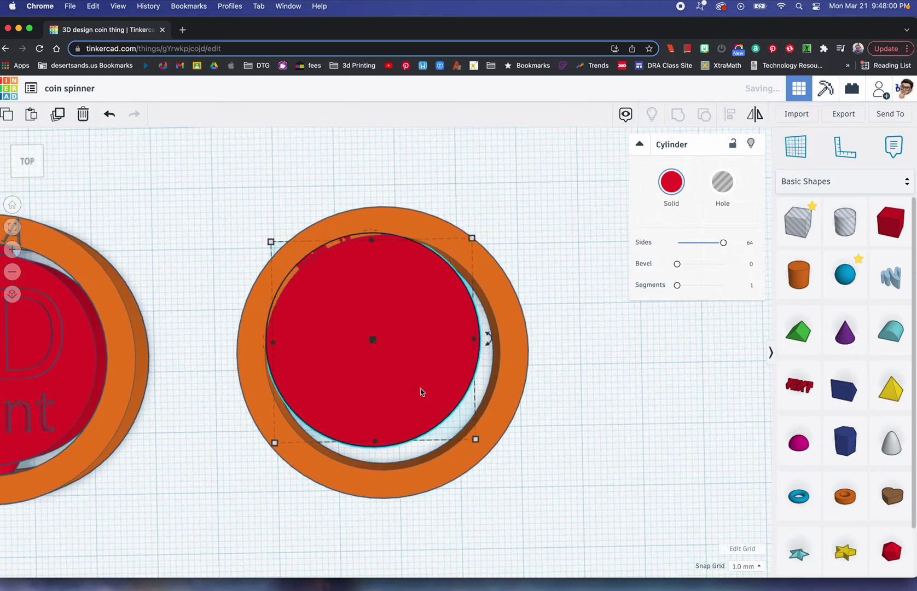
drag(249, 212, 504, 501)
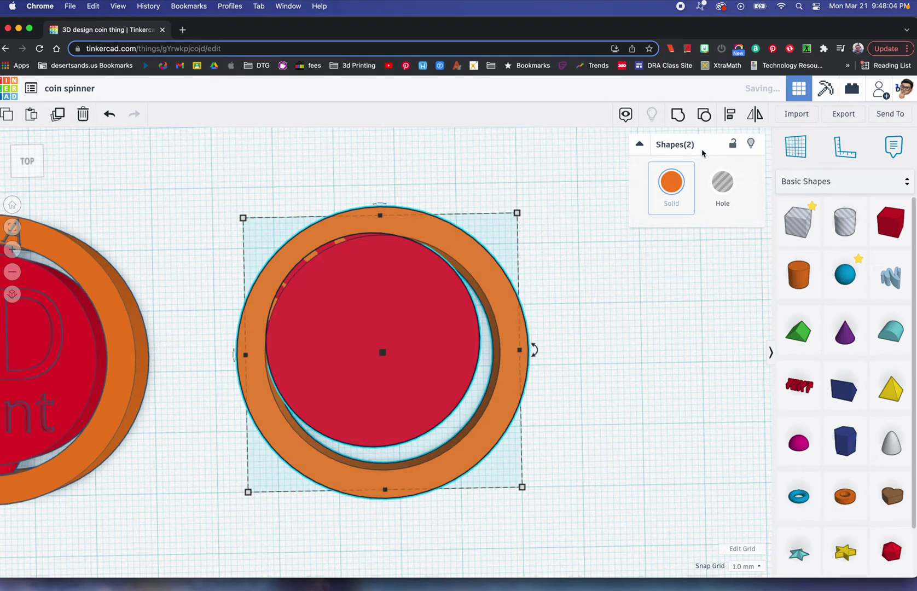
click(729, 115)
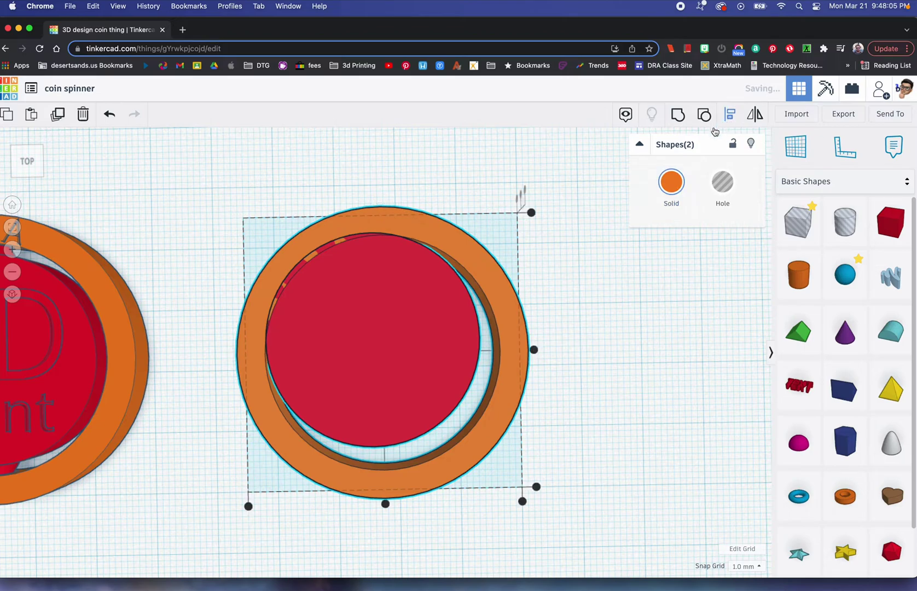
click(385, 504)
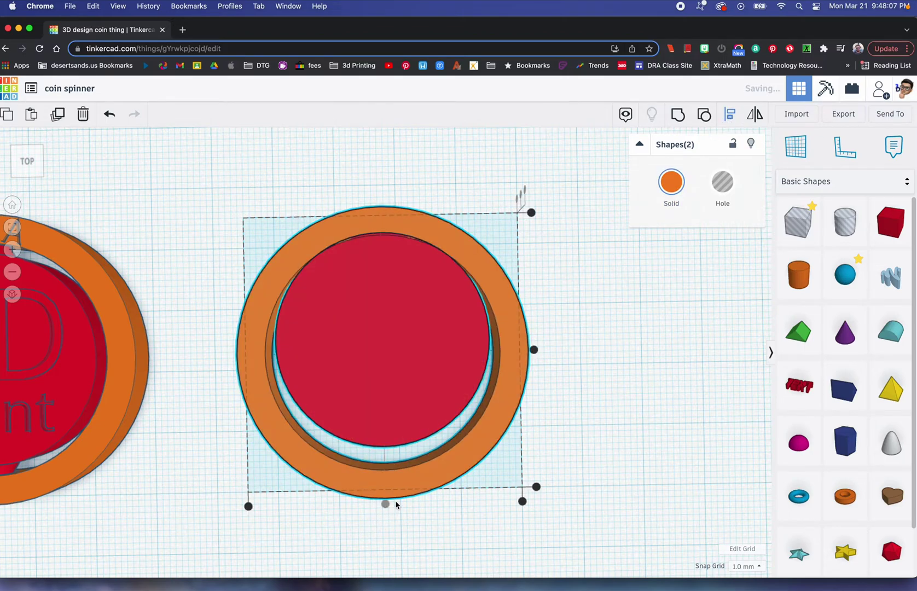
click(534, 350)
click(572, 416)
right_drag(572, 416, 546, 434)
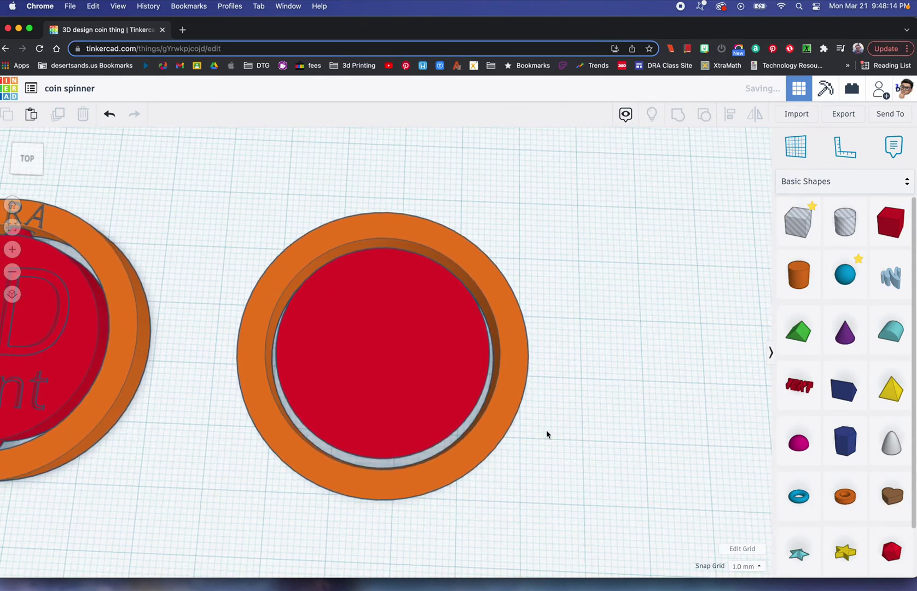
Step: Place a cone on the workplane beside the new ring and set its height to 5 mm
click(429, 337)
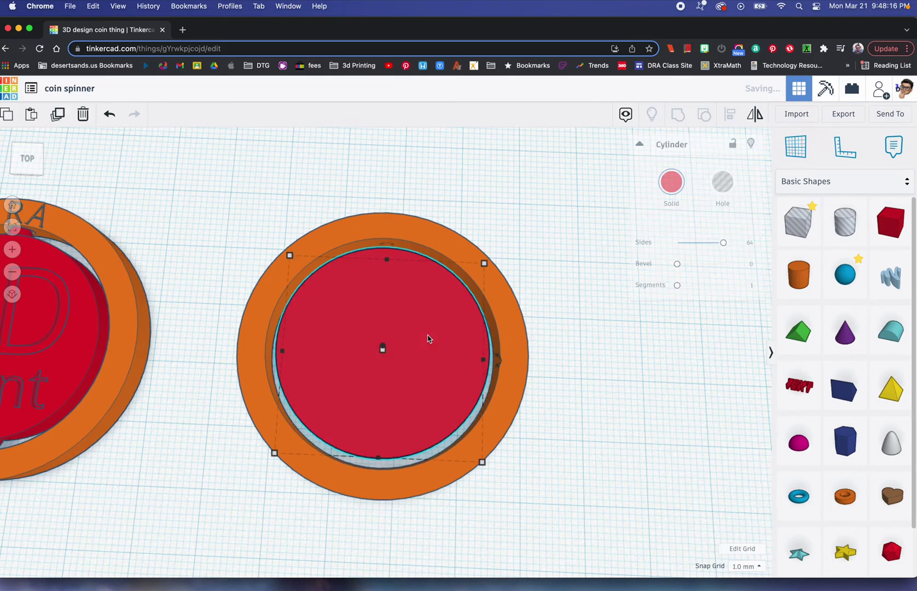
scroll(383, 363, down, 2)
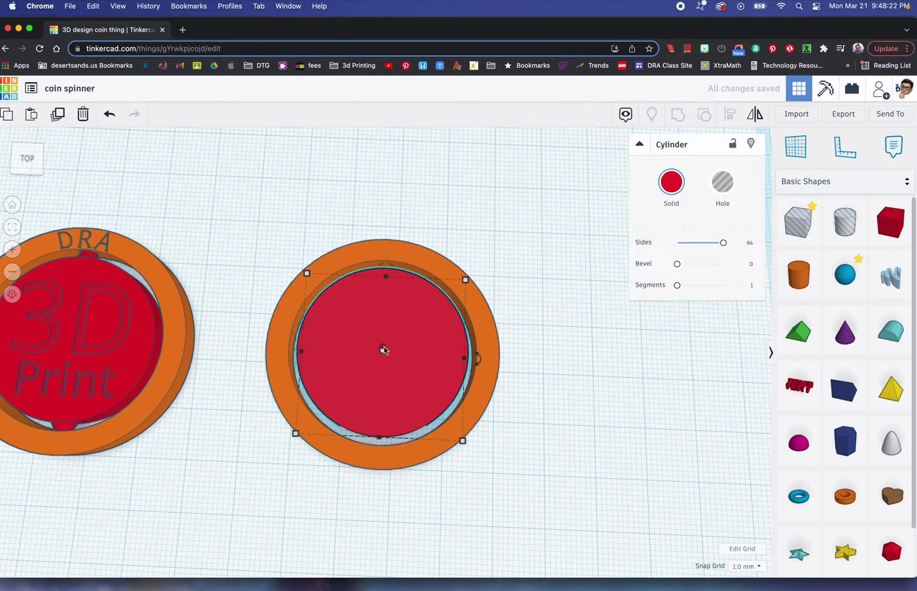
right_drag(383, 328, 384, 286)
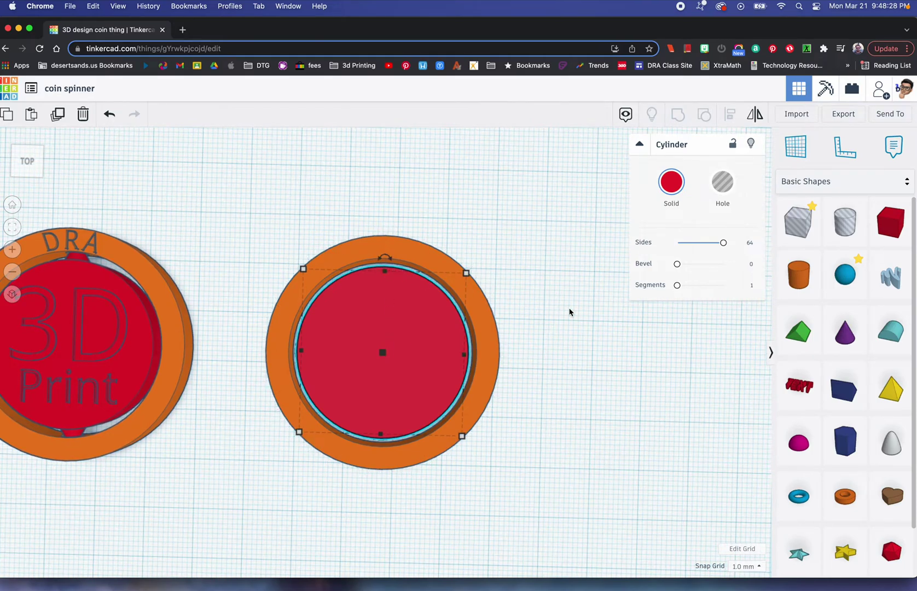
drag(845, 331, 581, 347)
right_drag(585, 339, 615, 301)
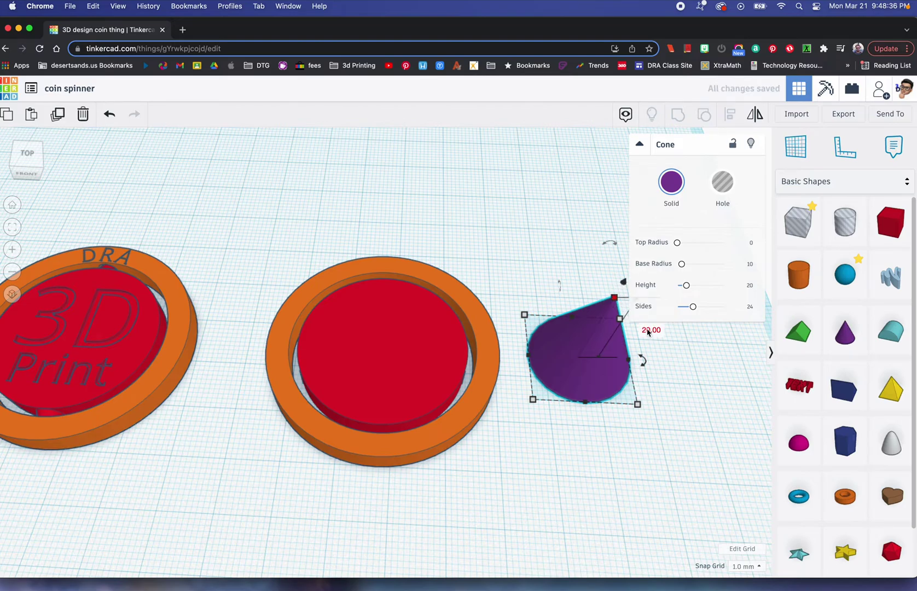
click(648, 331)
text(5)
key(Return)
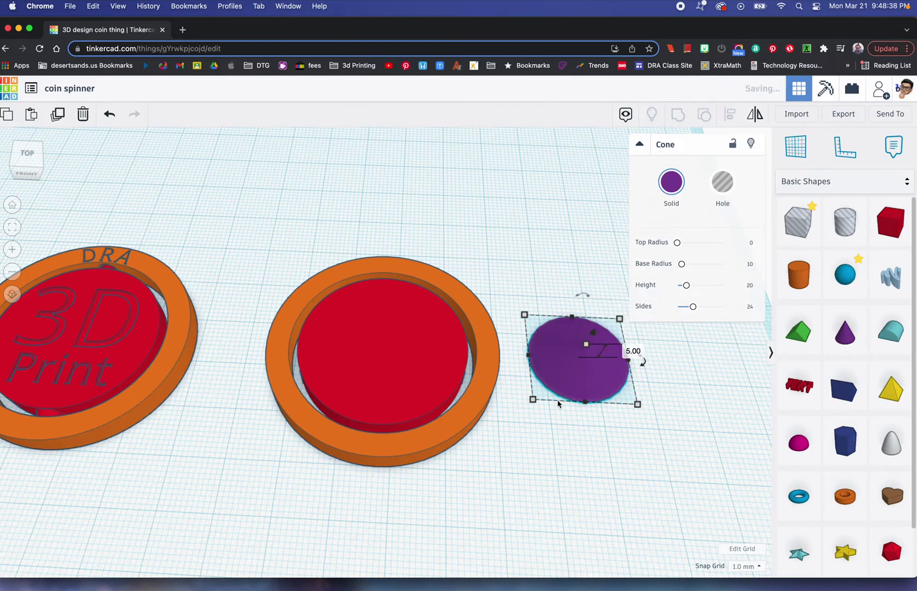
Step: Resize the cone's base to 5 mm in both length and width
mouse_move(534, 400)
click(471, 352)
text(5)
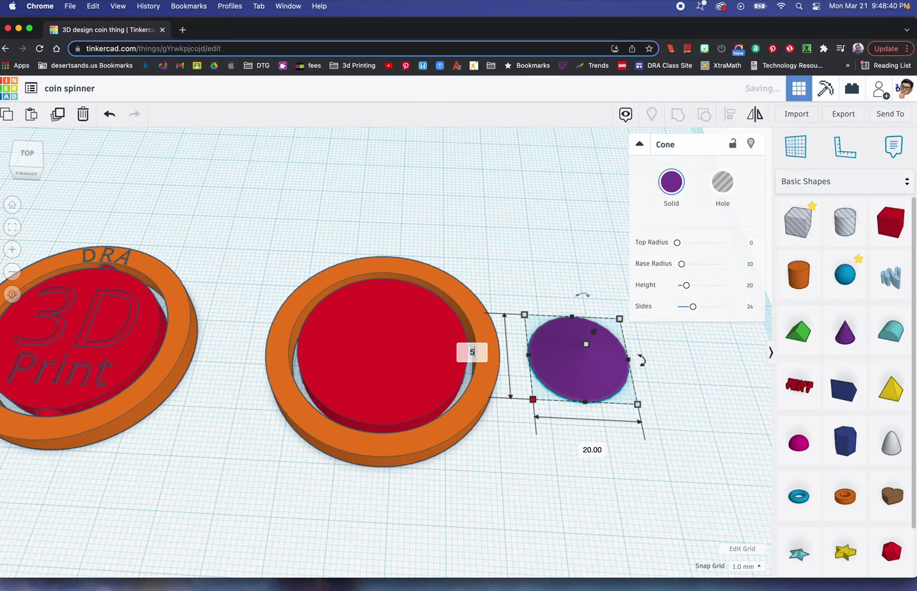
key(Return)
click(581, 383)
text(5)
key(Return)
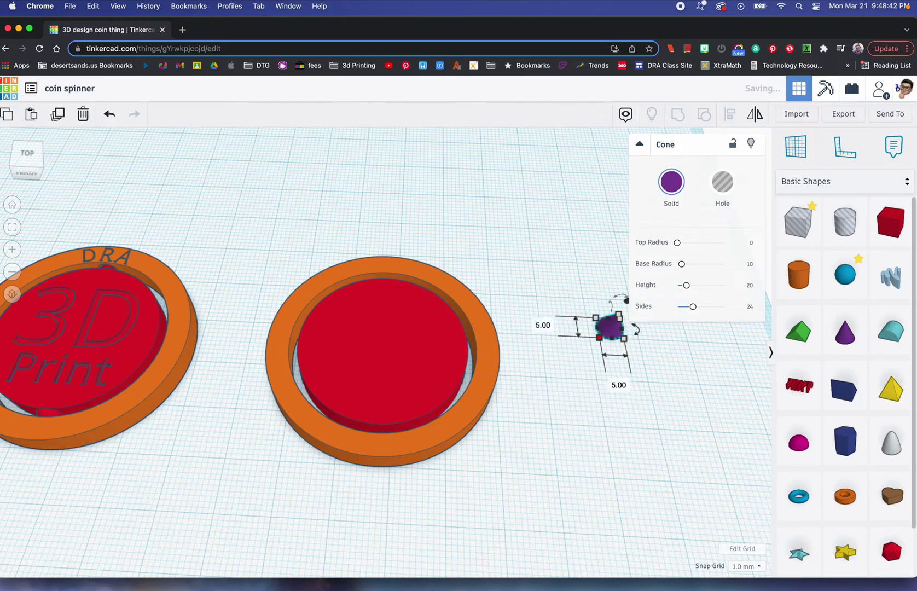
Step: Move the cone to the ring's outer back edge and rotate it -90° so its tip points away from the disk
drag(613, 330, 382, 256)
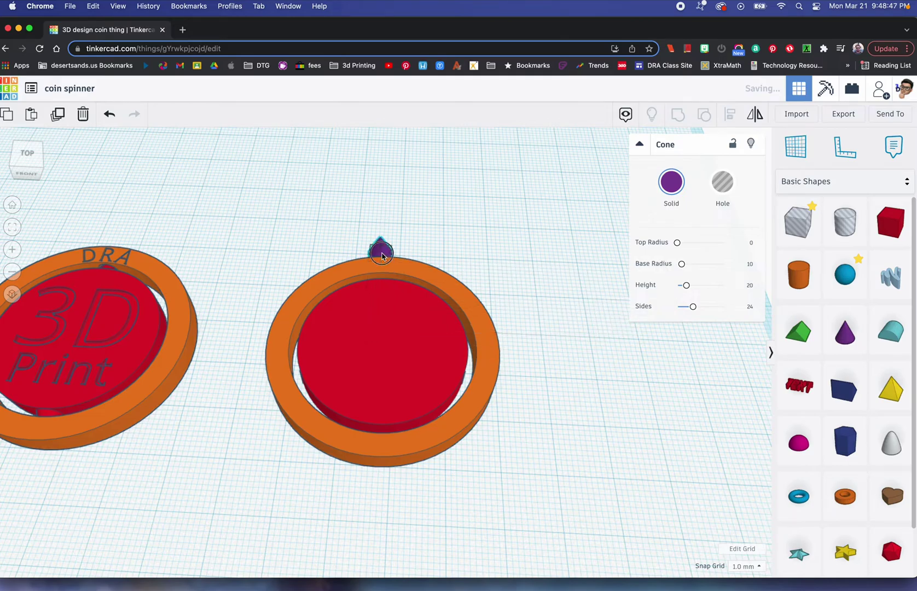
click(12, 227)
right_drag(468, 368, 278, 351)
scroll(276, 348, down, 5)
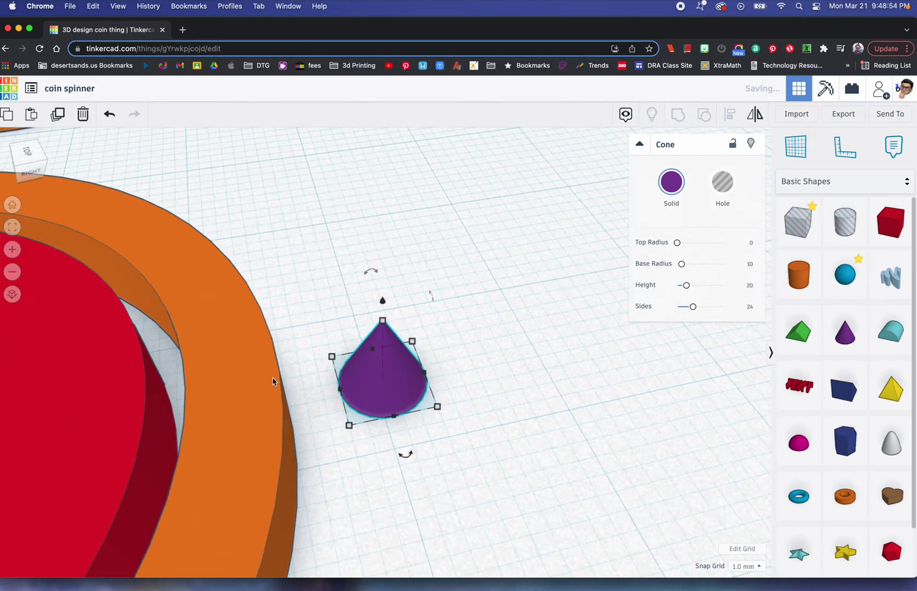
drag(371, 271, 446, 308)
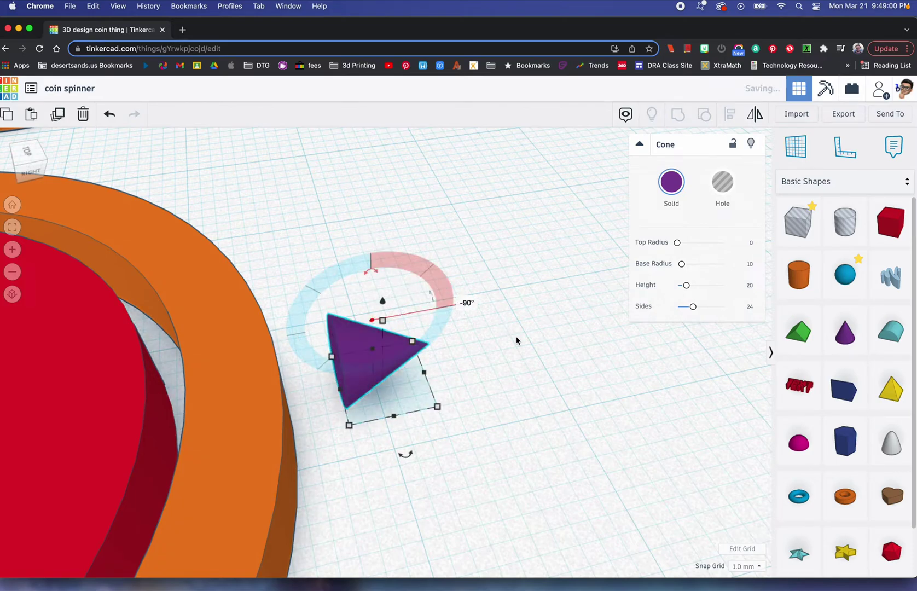
Step: Move the rotated cone about 10 mm inward so it bridges the gap between the red disk and the ring
drag(392, 365, 418, 377)
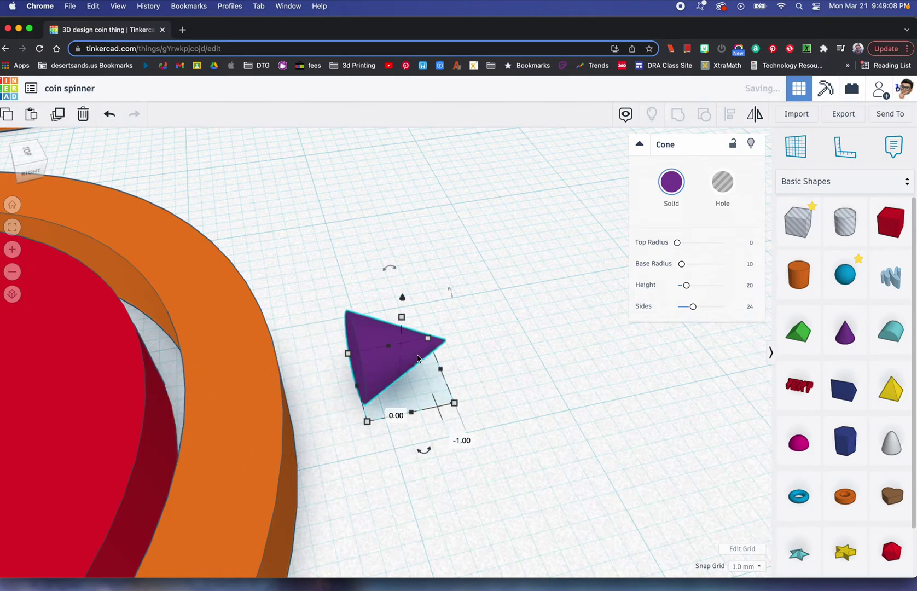
right_drag(419, 378, 400, 330)
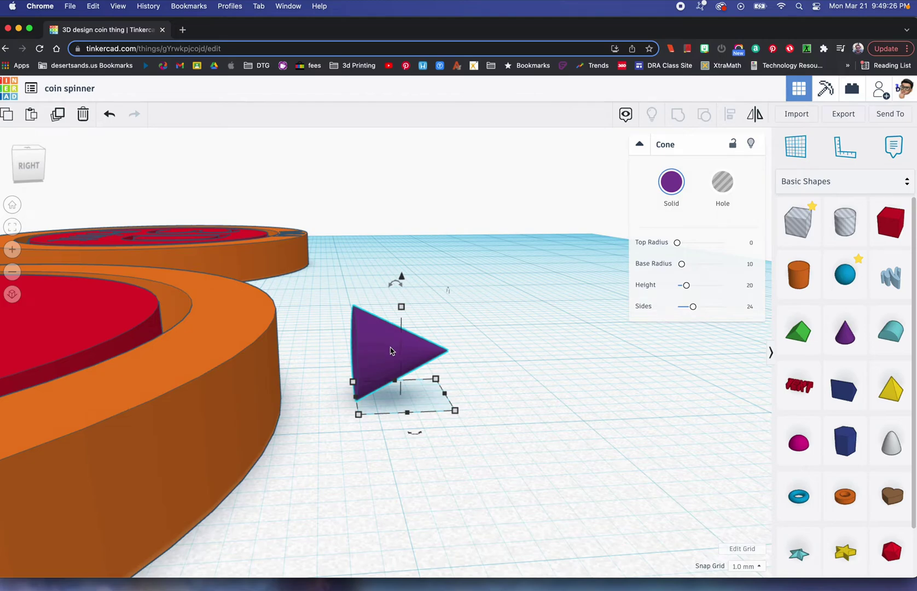
drag(389, 351, 191, 361)
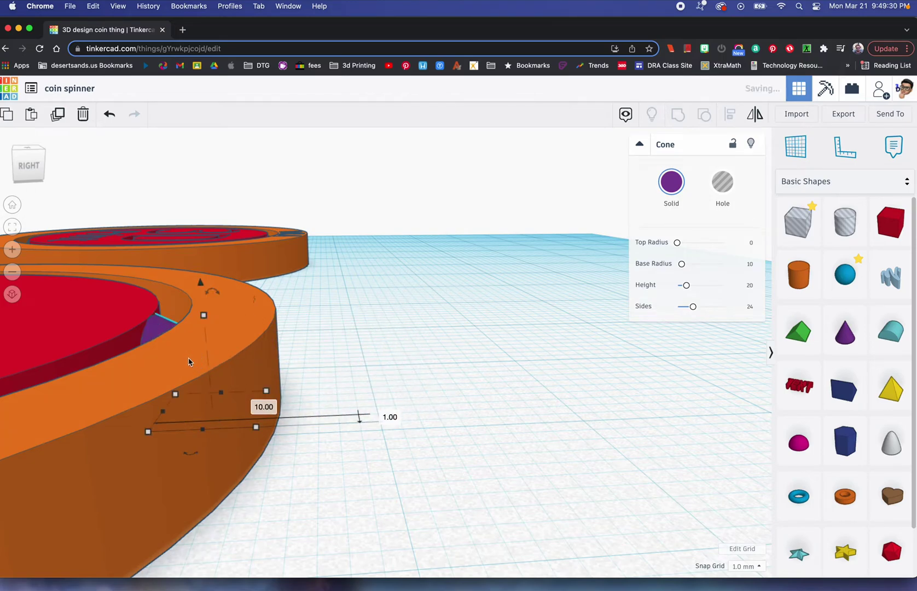
click(13, 228)
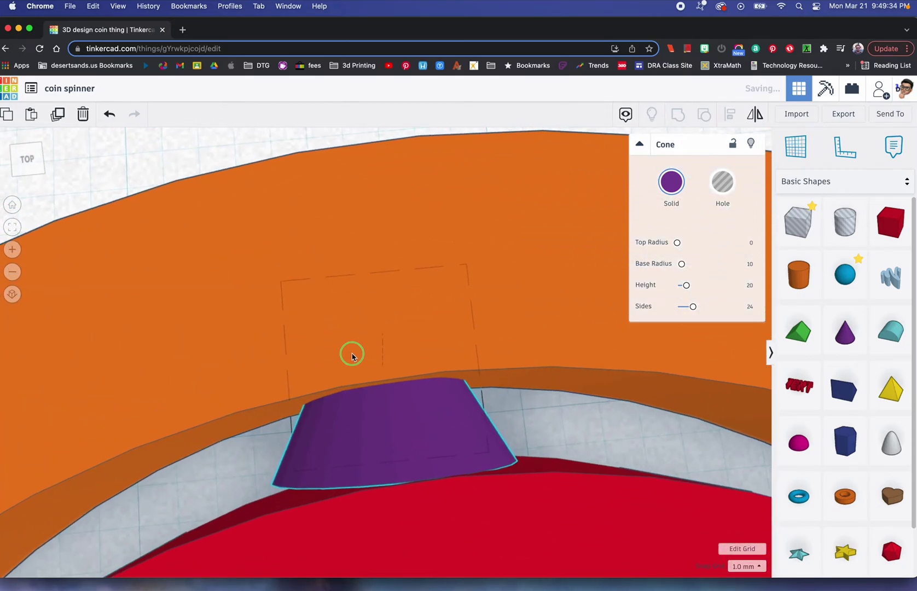
Step: Align the cone and the red disk so they are centred on each other across the disk's width
scroll(427, 406, down, 5)
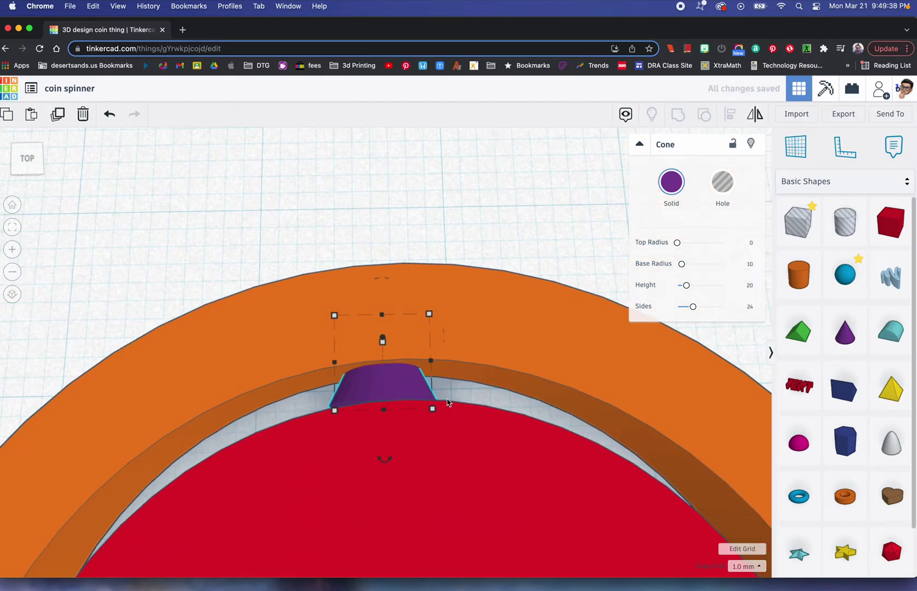
scroll(447, 404, down, 2)
scroll(449, 401, down, 8)
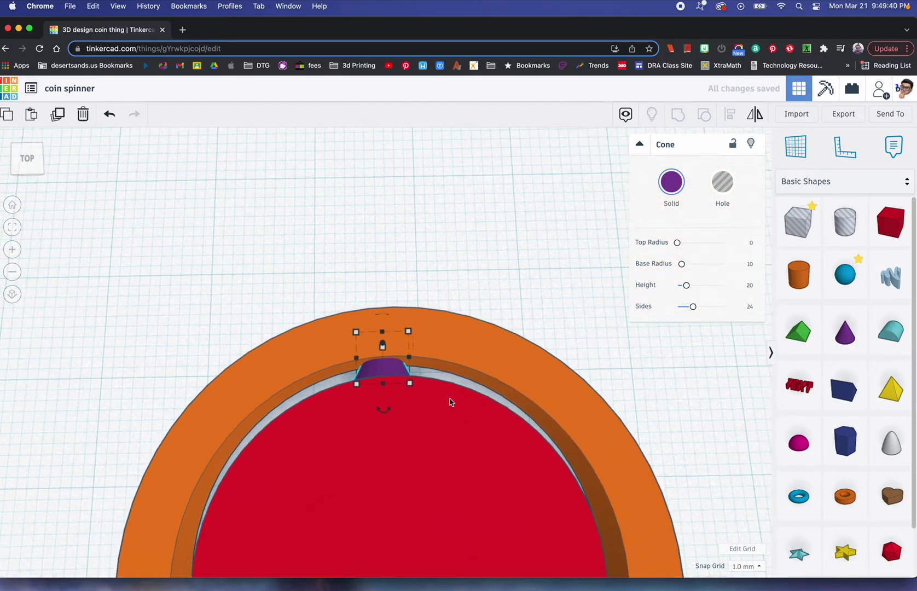
scroll(450, 405, up, 6)
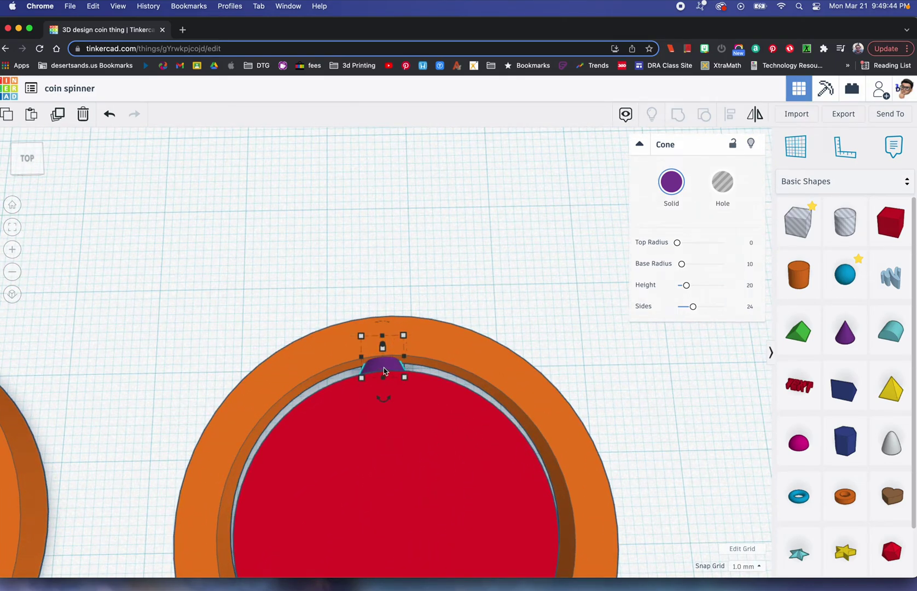
shift+click(419, 440)
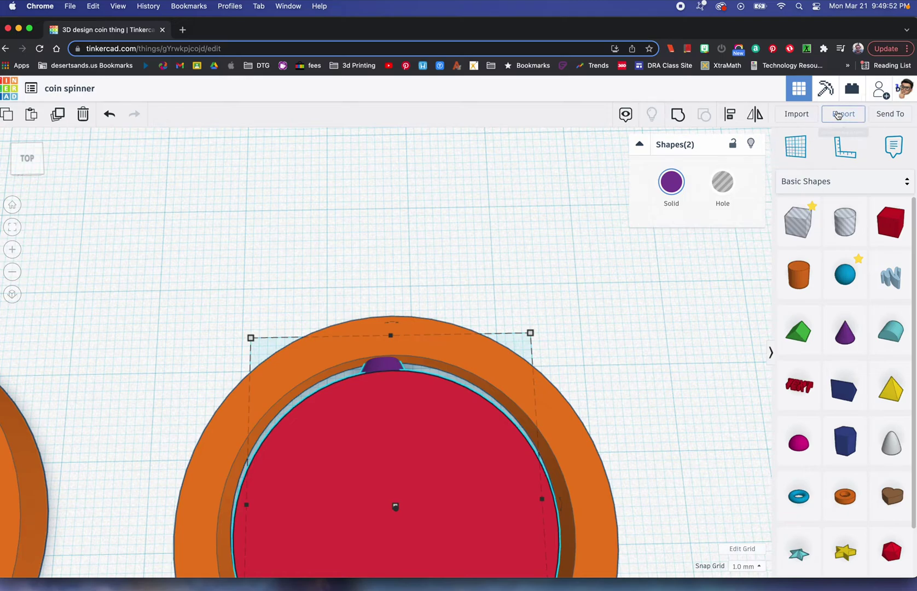
click(732, 120)
scroll(600, 262, down, 6)
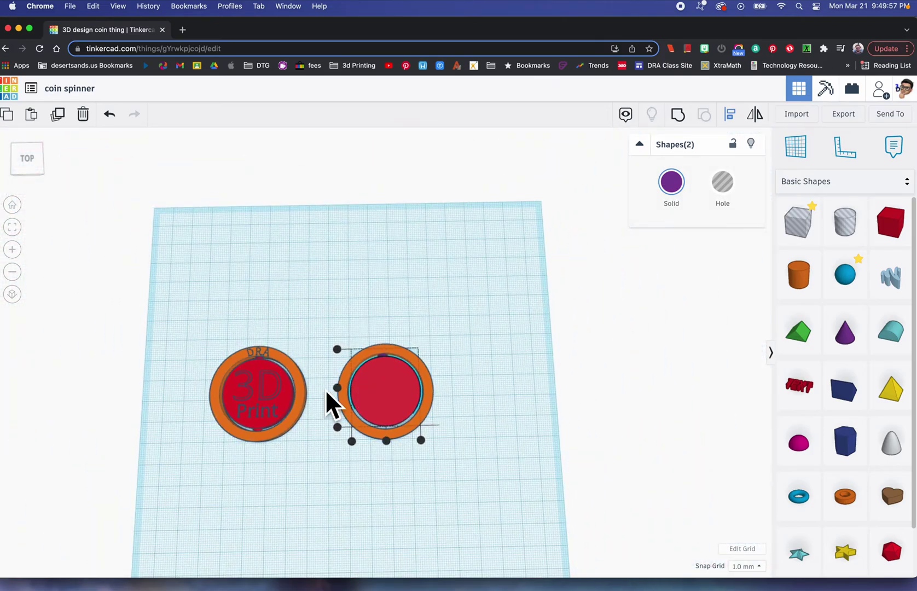
click(386, 439)
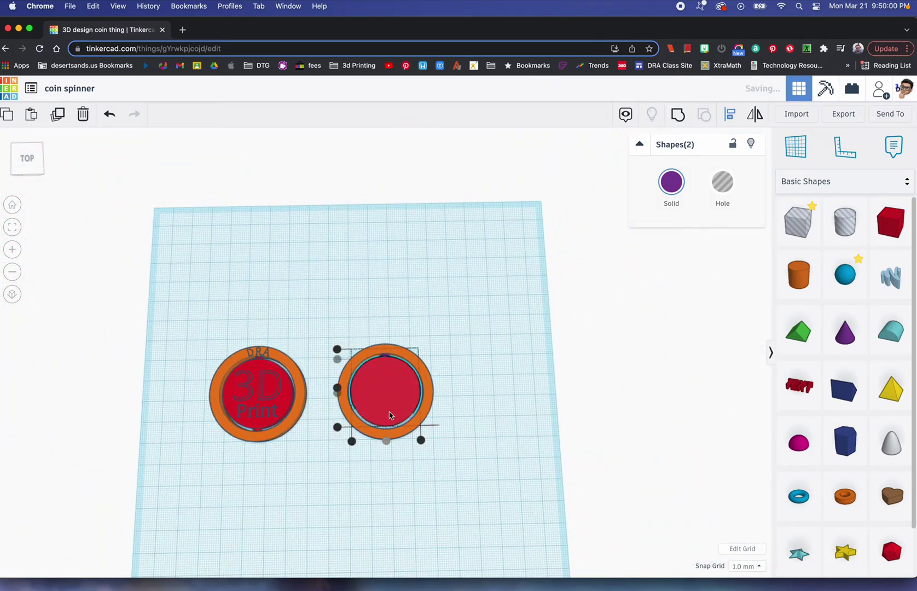
click(412, 319)
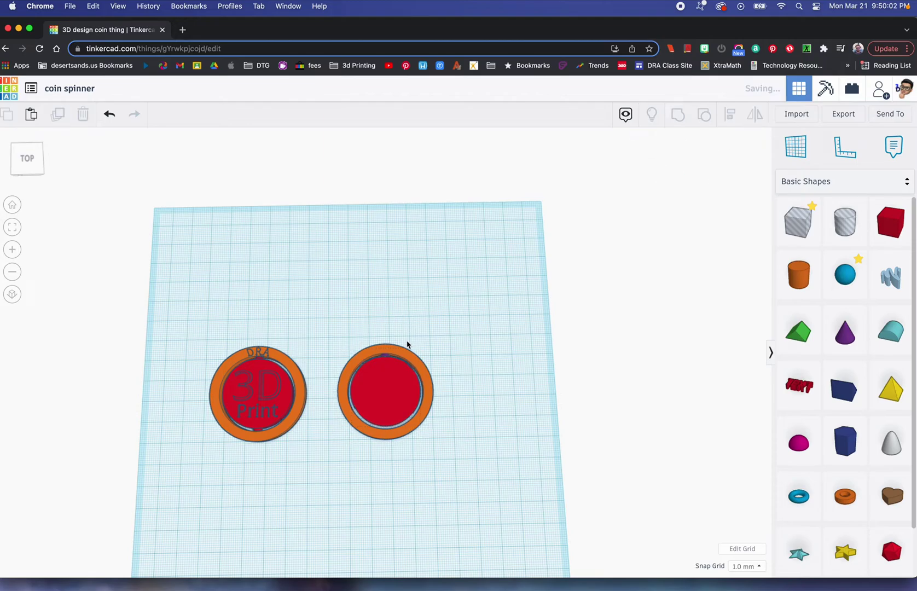
Step: Set the snap grid to 0.1 mm and nudge the cone about 0.3 mm toward the disk so its base sinks in
click(386, 355)
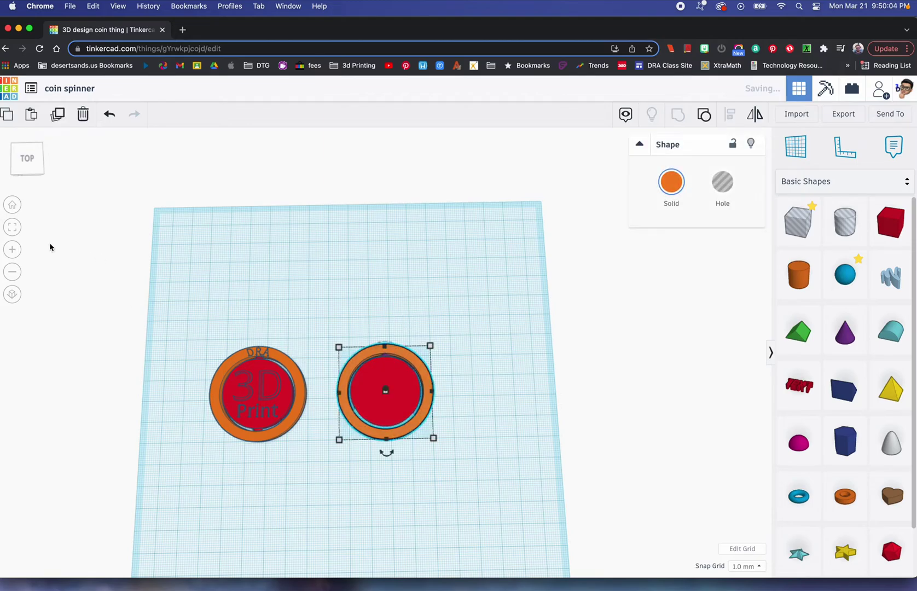
click(13, 232)
click(383, 251)
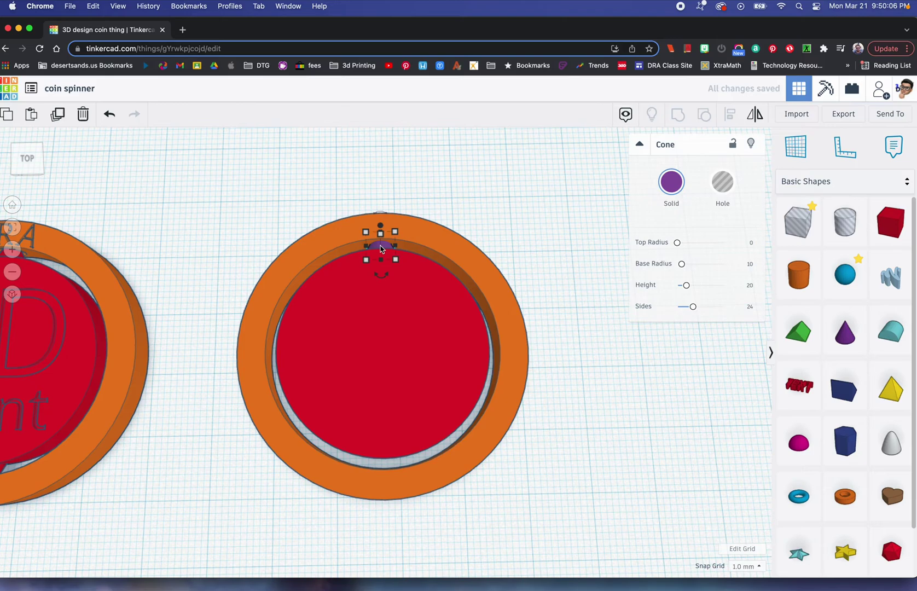
click(12, 227)
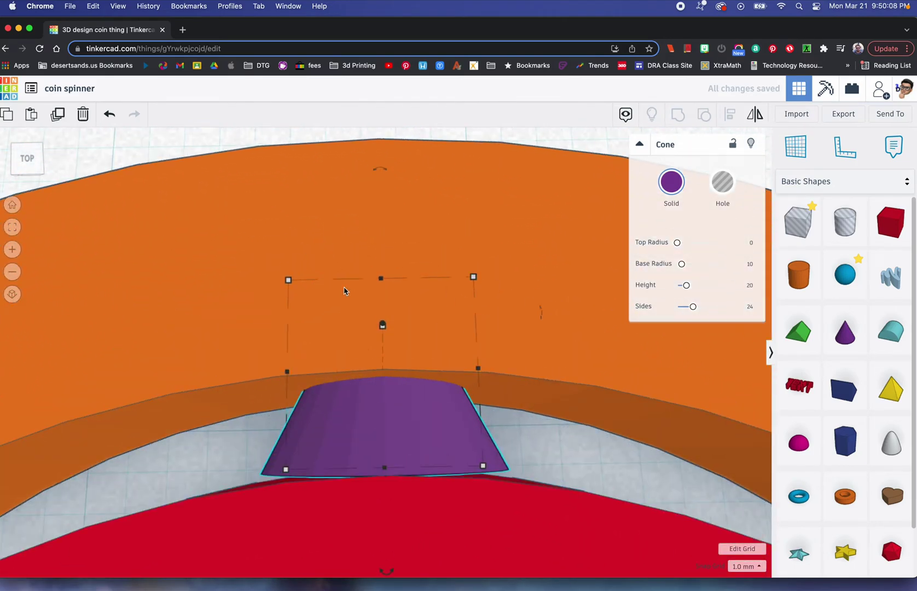
click(746, 566)
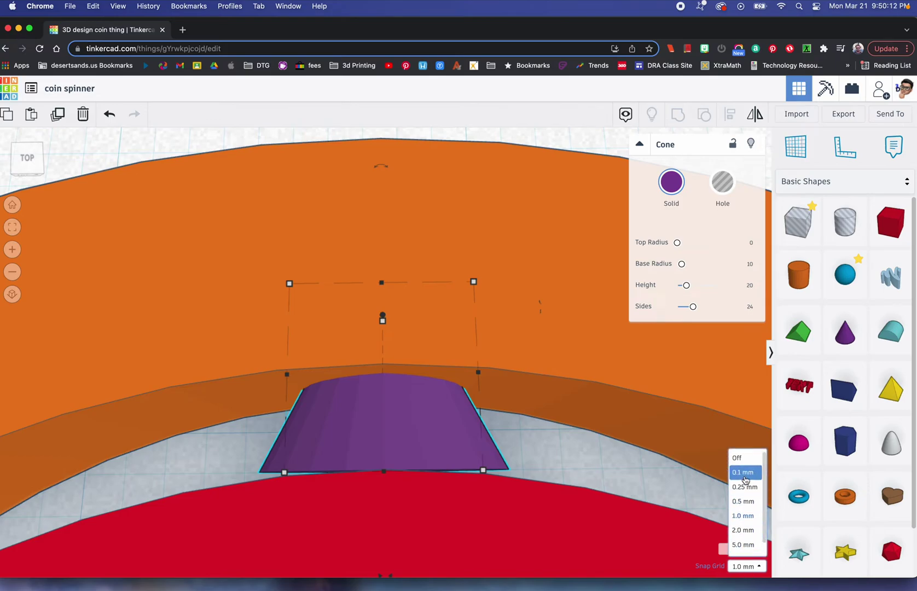
click(744, 472)
click(526, 446)
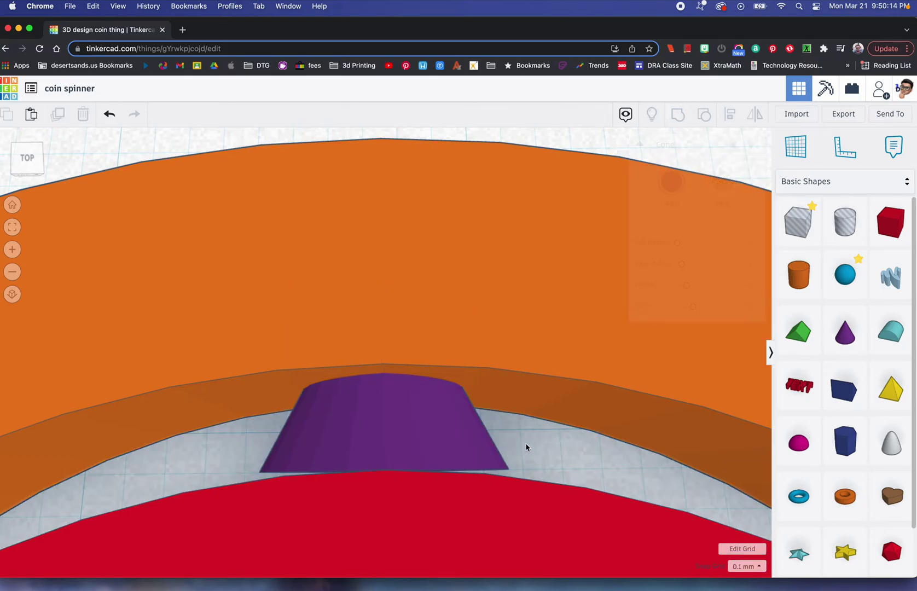
click(435, 447)
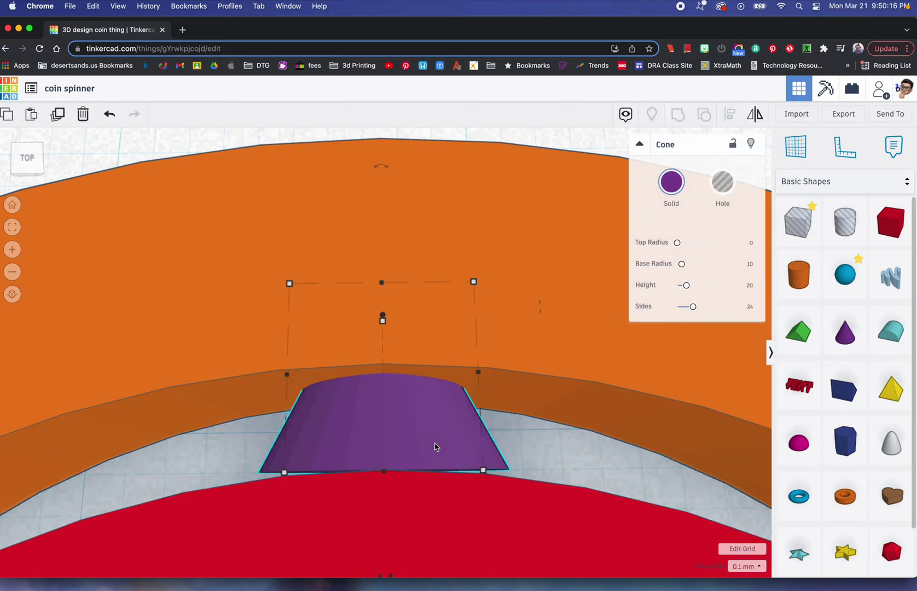
key(Down)
key(Down)
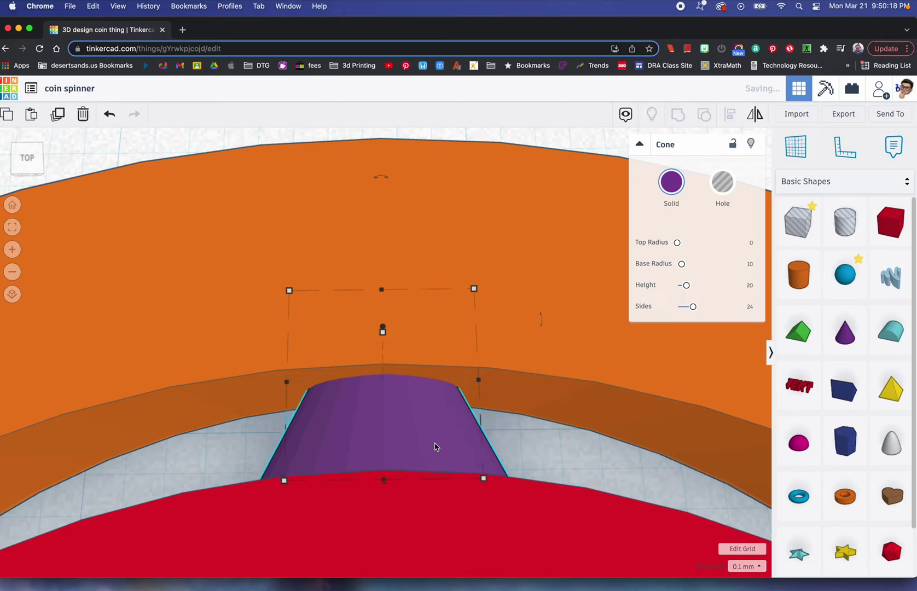
key(Down)
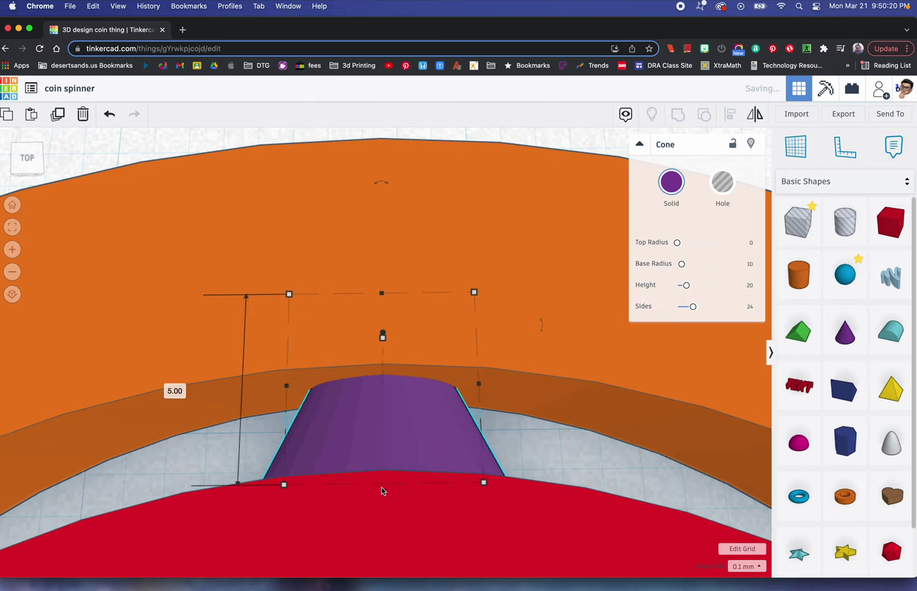
Step: Duplicate the cone as a hole and nudge it outward by less than 1 mm to leave clearance in the ring
scroll(386, 494, down, 6)
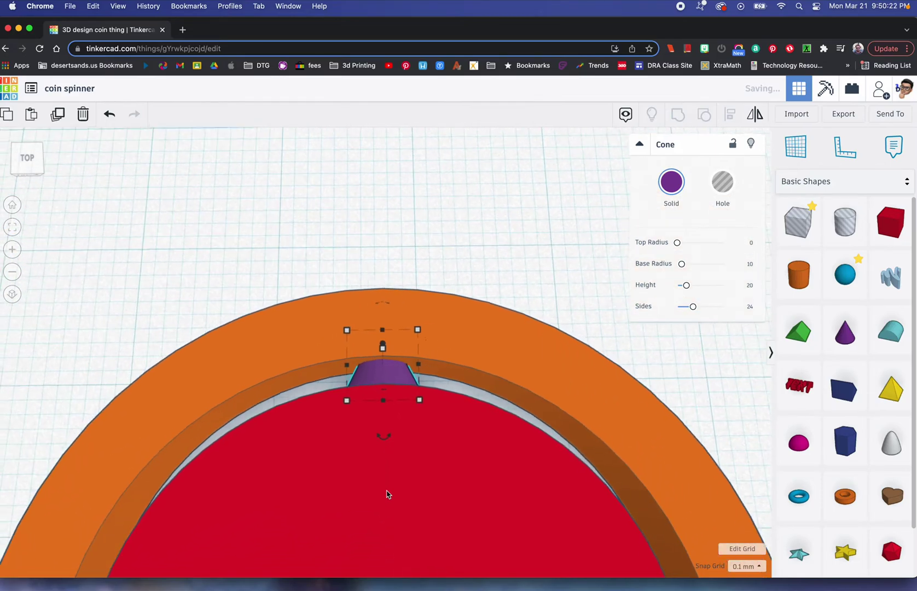
scroll(387, 494, up, 5)
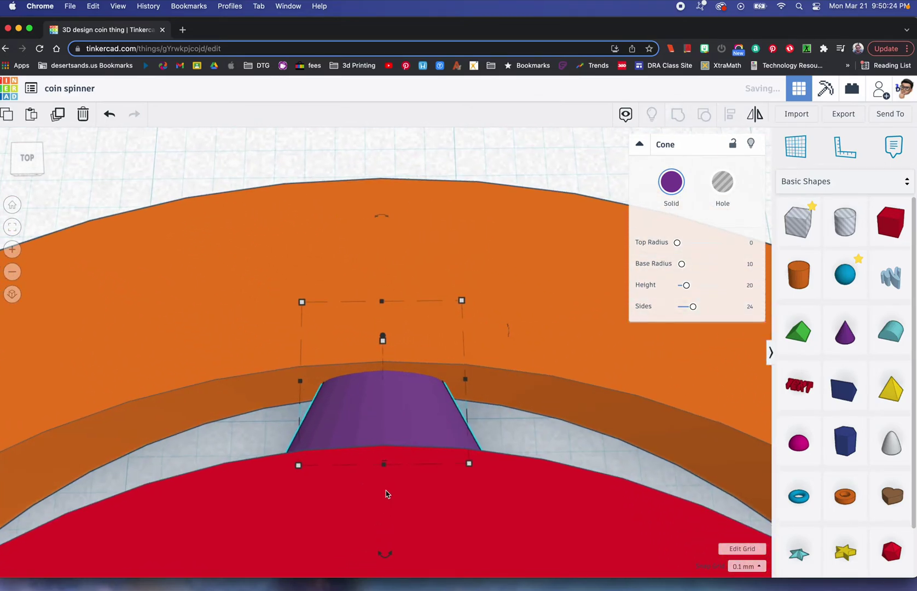
mouse_move(386, 465)
right_drag(422, 462, 384, 407)
scroll(418, 428, down, 3)
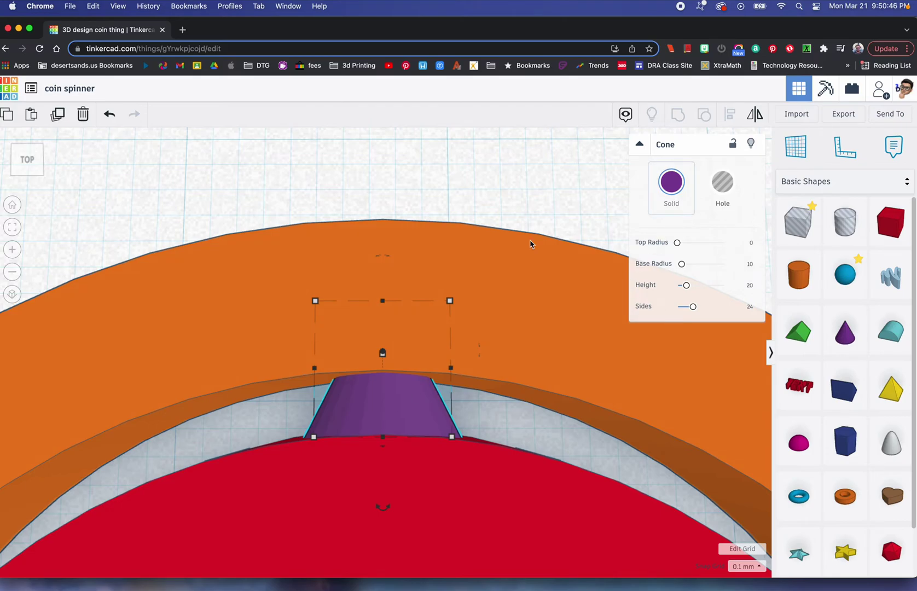
click(60, 119)
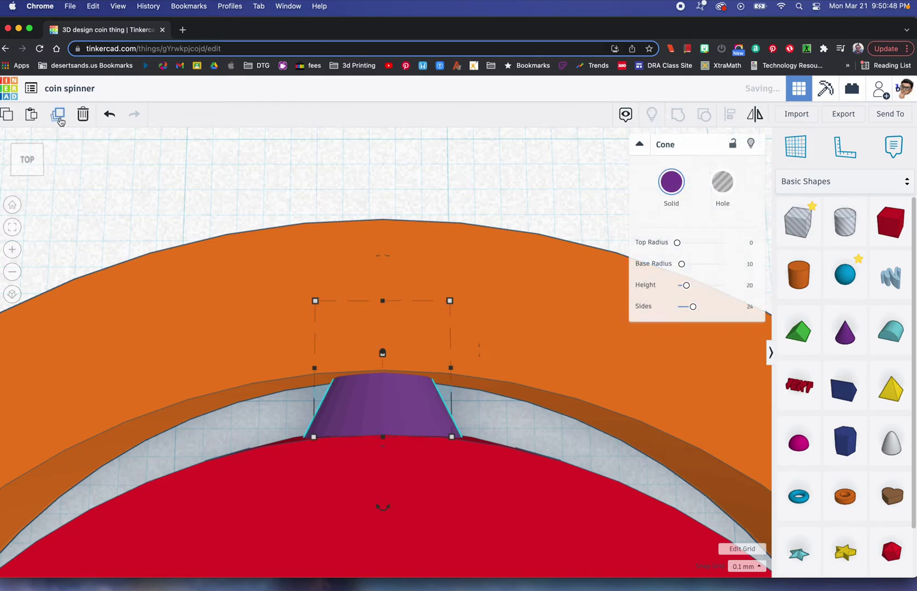
click(722, 182)
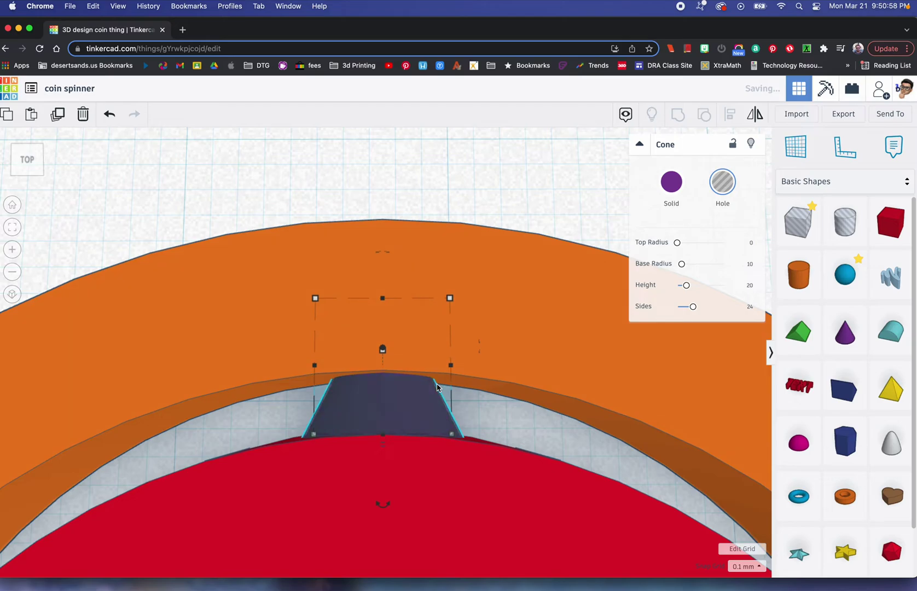
key(Up)
key(Up)
key(Up)
key(Up)
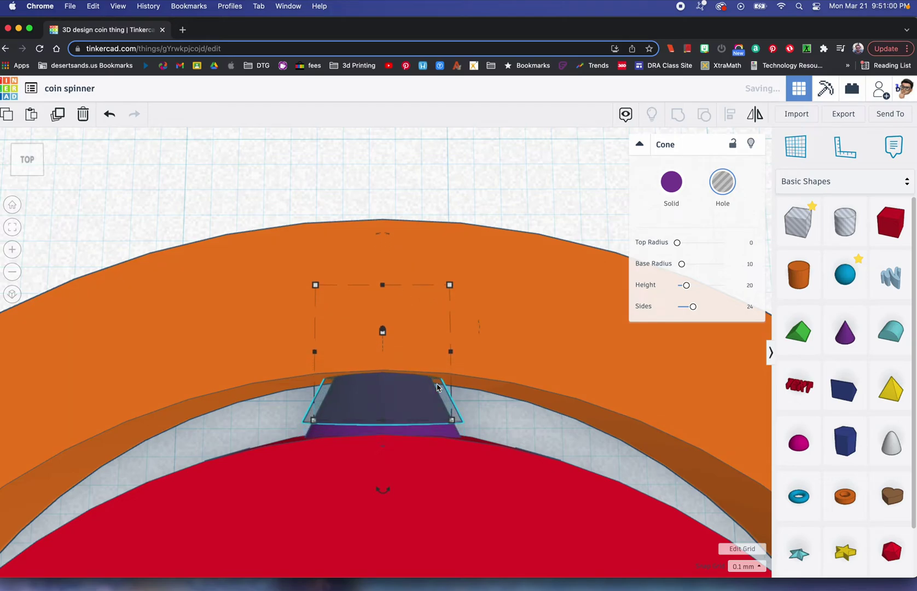
key(Up)
key(Up)
Step: Duplicate the solid cone together with its hole cone and rotate the copied pair to point the opposite way
mouse_move(438, 387)
right_down()
mouse_move(446, 393)
mouse_move(447, 347)
mouse_move(452, 405)
mouse_move(450, 378)
right_up()
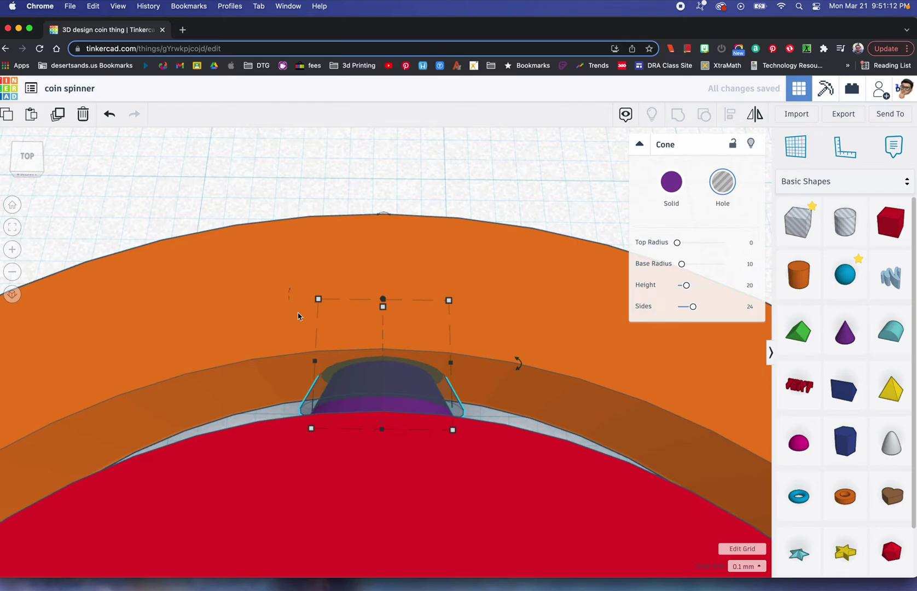
right_drag(431, 361, 373, 417)
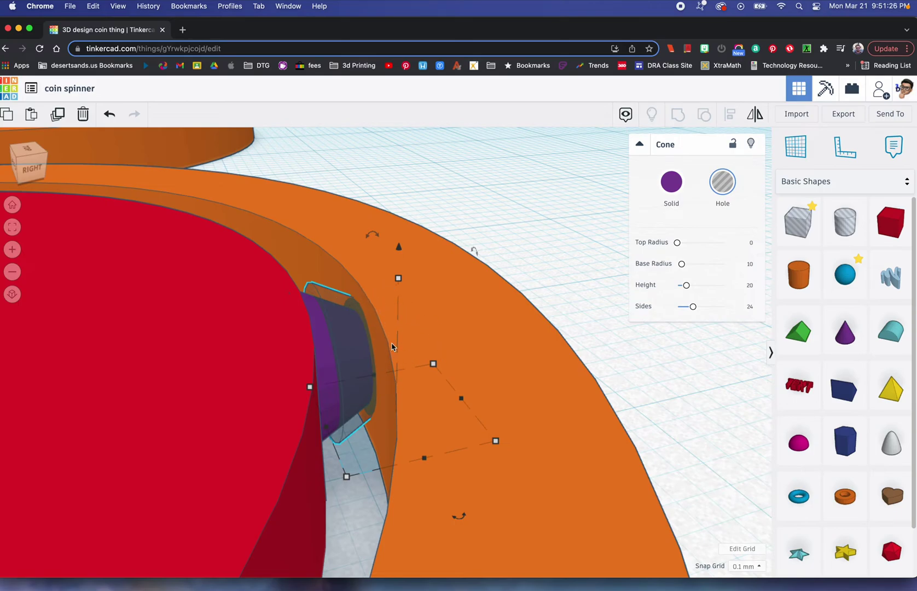
scroll(391, 346, down, 3)
scroll(378, 323, up, 3)
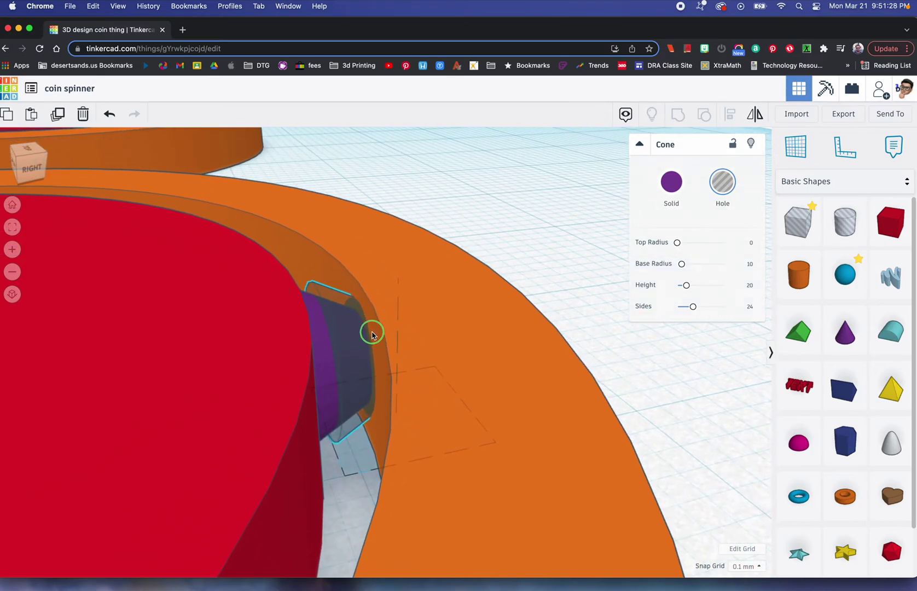
right_drag(372, 335, 369, 348)
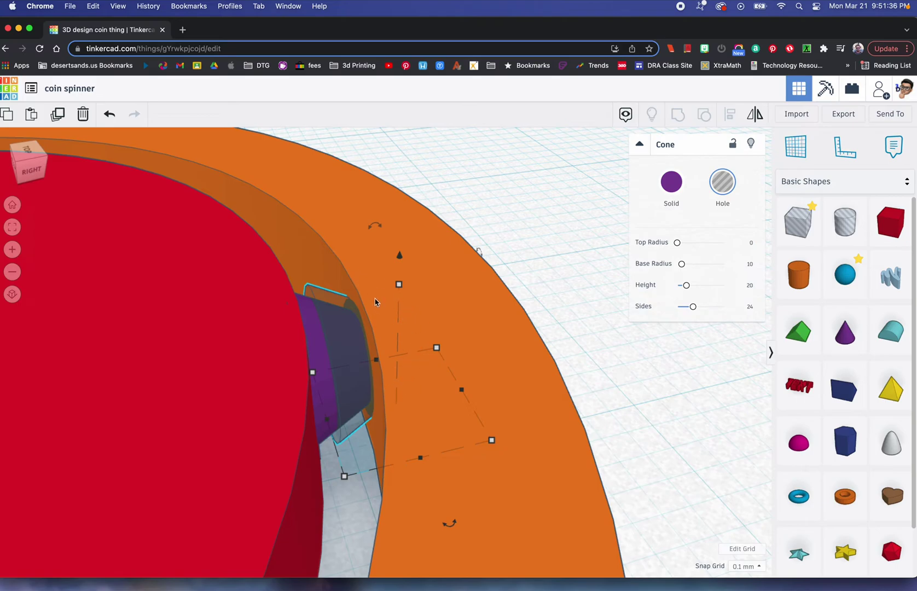
right_drag(270, 329, 461, 348)
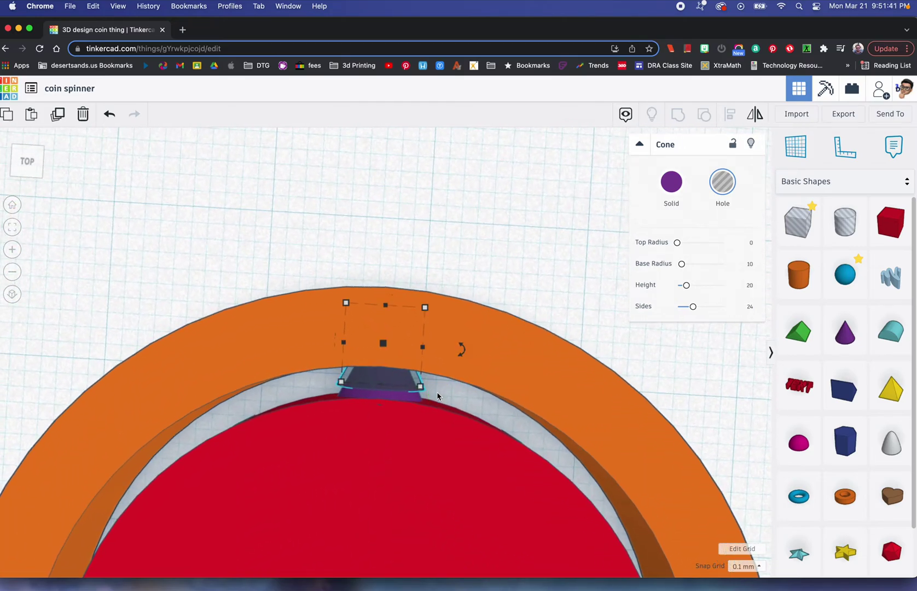
shift+click(365, 398)
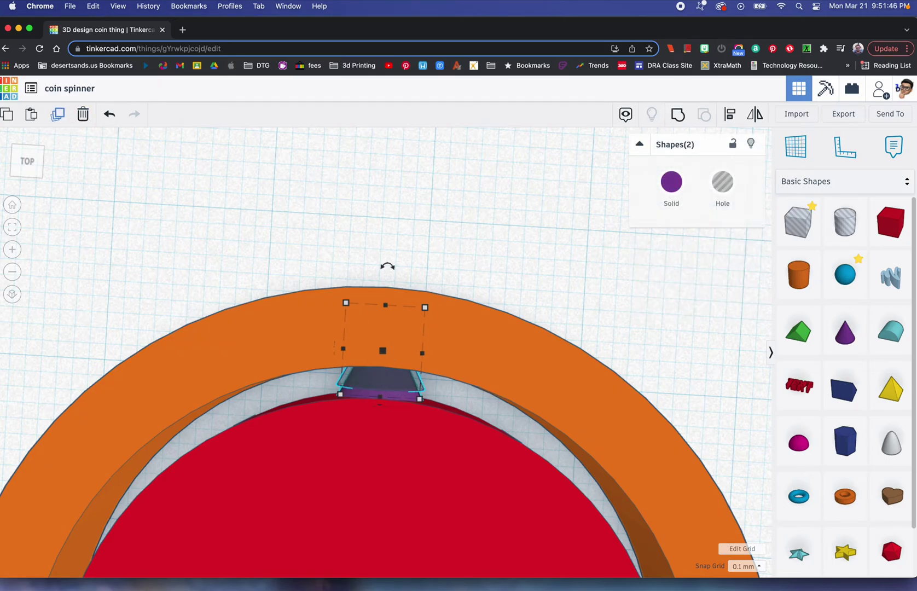
right_drag(245, 225, 211, 219)
mouse_move(386, 276)
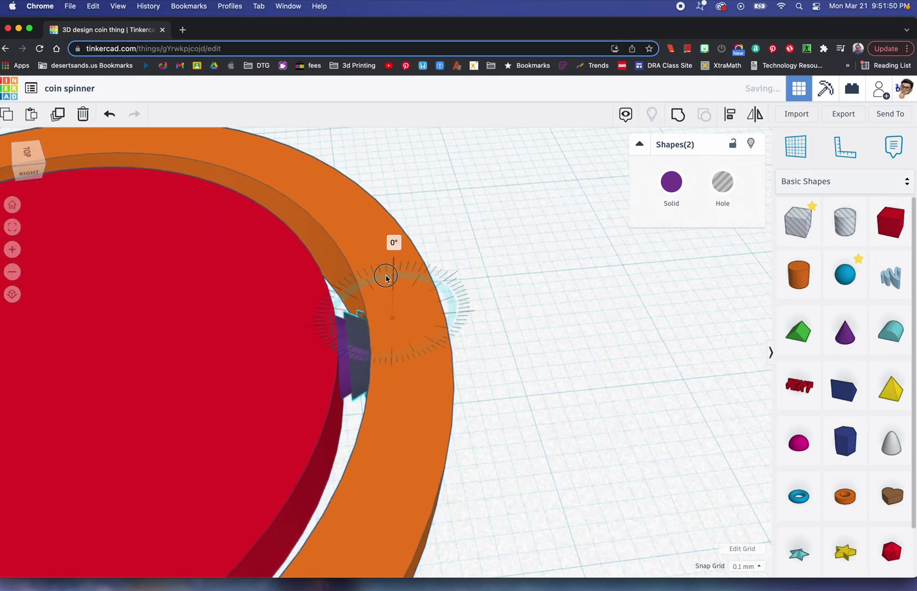
drag(385, 275, 326, 317)
right_drag(225, 280, 389, 302)
scroll(388, 306, down, 2)
scroll(388, 307, down, 3)
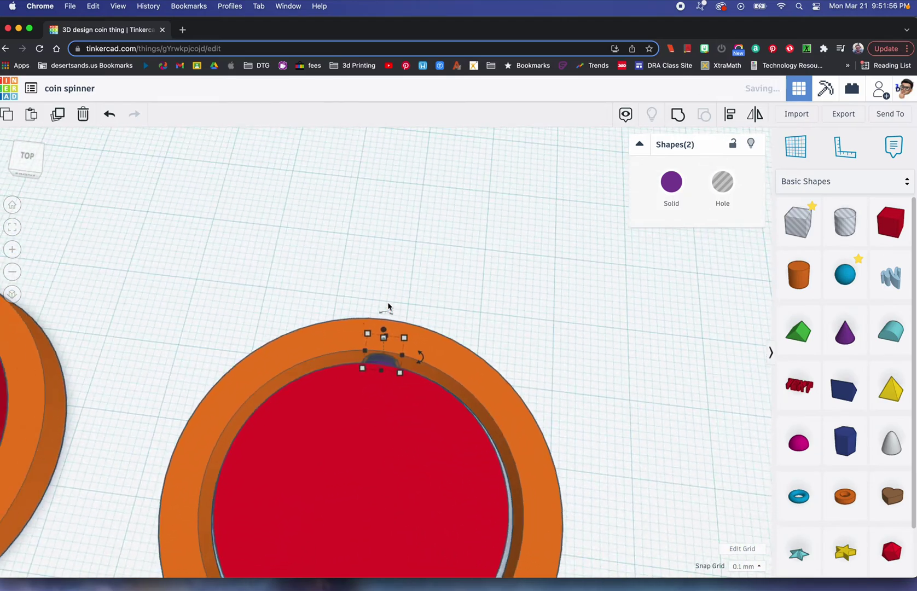
Step: Set the snap grid to 2.0 mm and move the copied cone pair across the disk to the opposite gap by the ring
right_drag(399, 306, 438, 323)
click(745, 566)
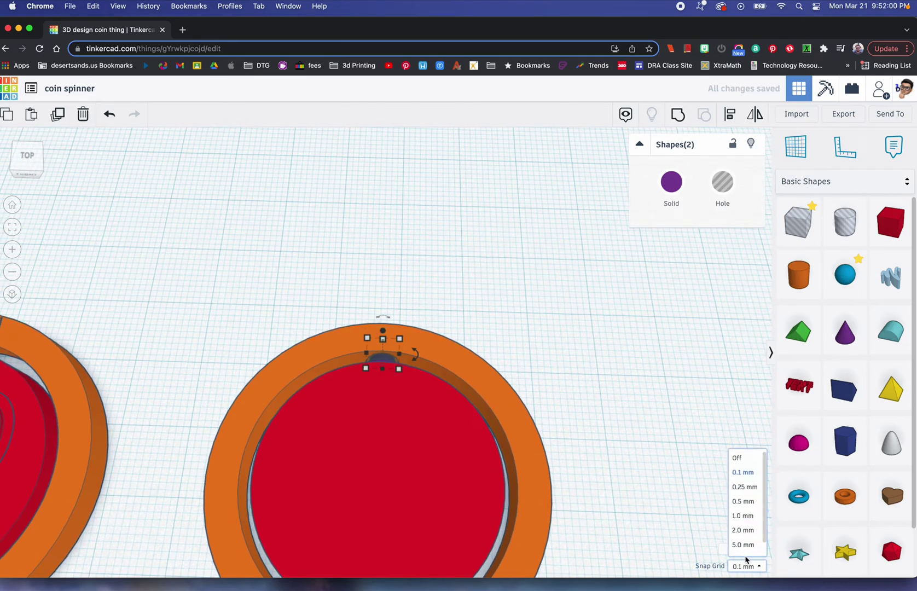
click(743, 530)
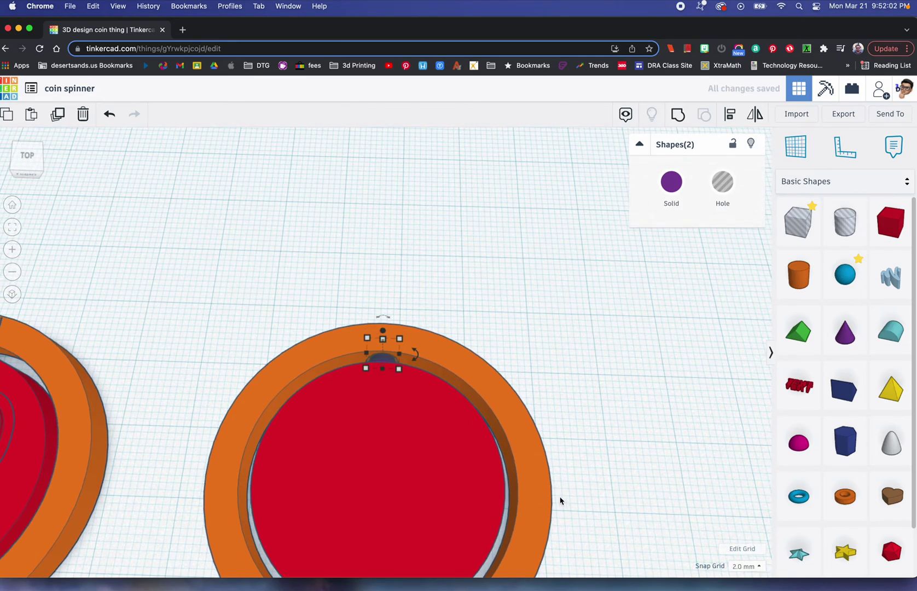
scroll(559, 496, up, 3)
scroll(560, 496, down, 3)
scroll(560, 500, down, 5)
scroll(560, 500, up, 4)
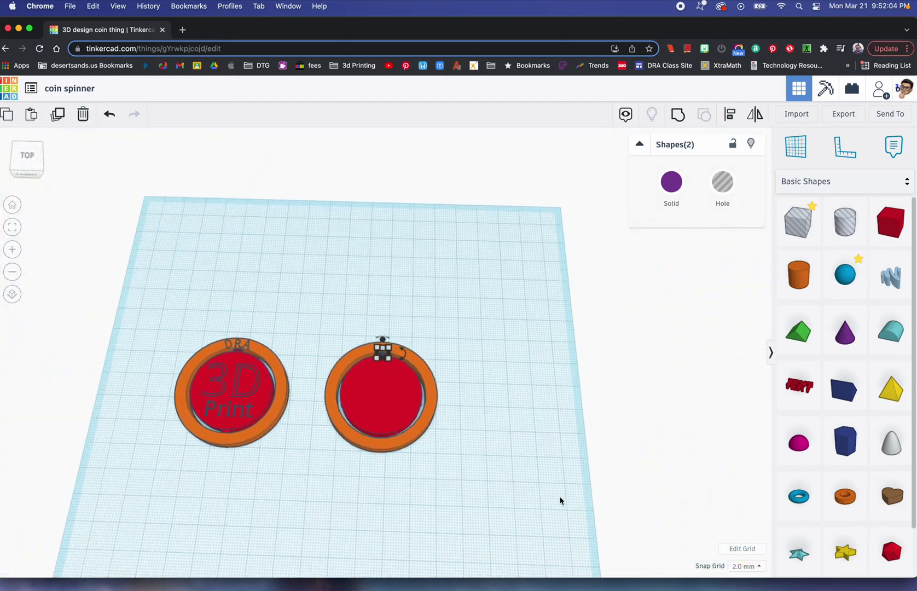
key(Down)
key(Down)
key(Down)
key(Down)
key(Down)
key(Down)
key(Down)
key(Down)
key(Down)
key(Down)
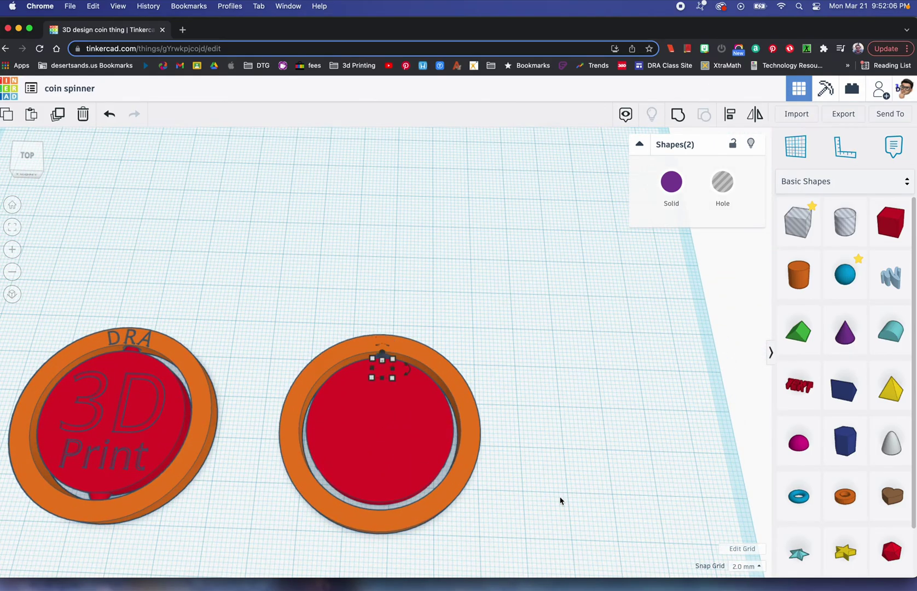
key(Down)
key(Down)
key(Down)
key(Down)
key(Down)
key(Down)
key(Down)
key(Down)
key(Down)
key(Down)
key(Down)
key(Down)
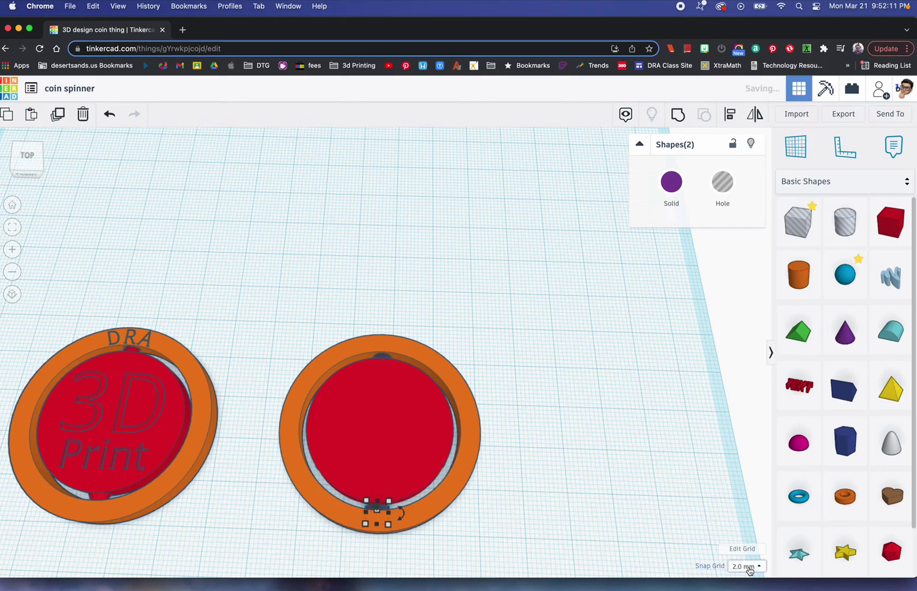
Step: Set the snap grid to 0.1 mm and nudge the copied cone pair outward toward the ring in 0.1 mm steps
click(747, 565)
click(746, 472)
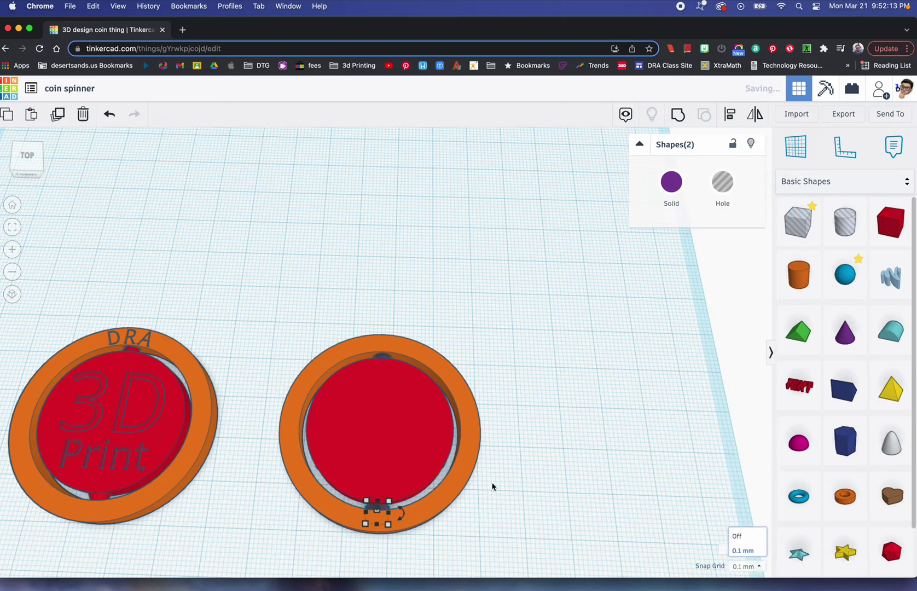
click(12, 226)
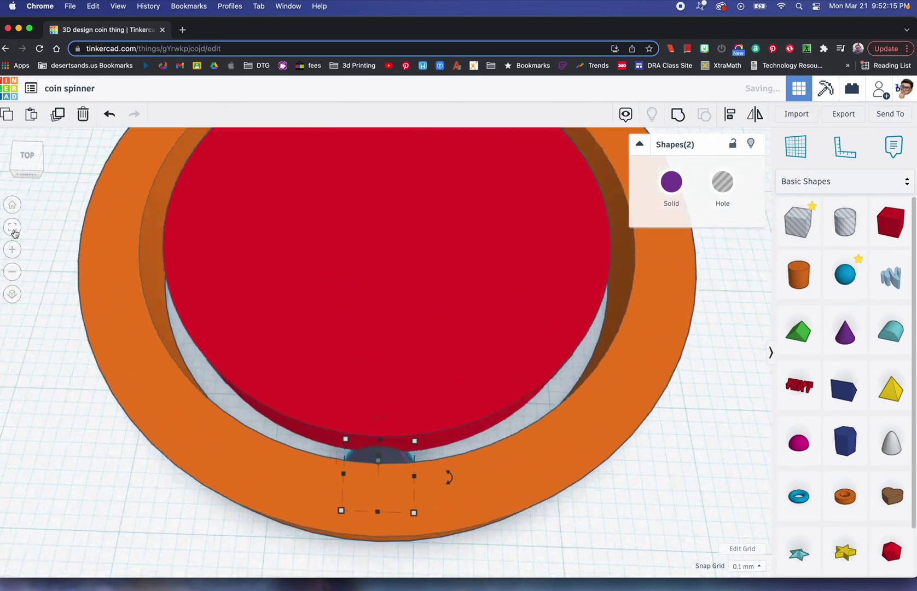
right_drag(184, 262, 214, 263)
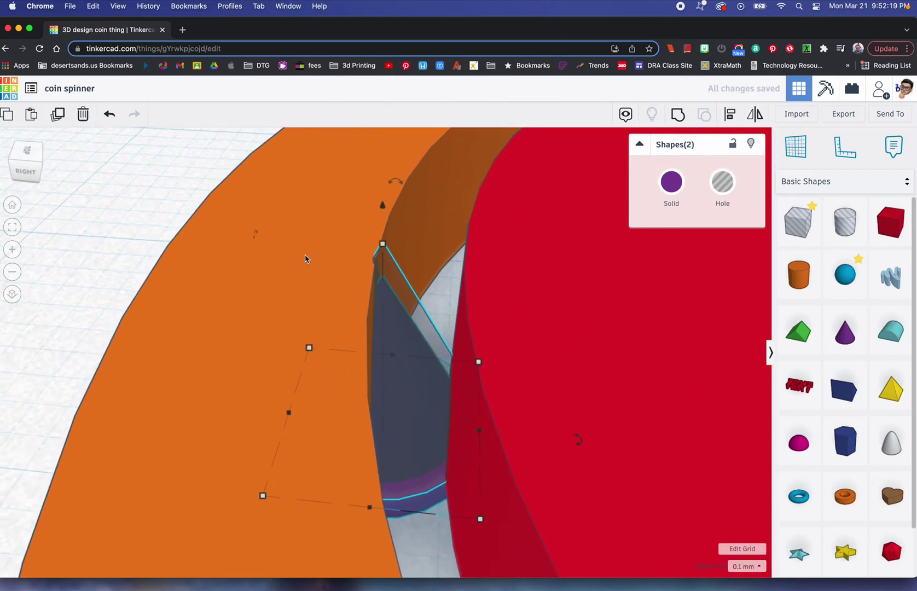
mouse_move(396, 189)
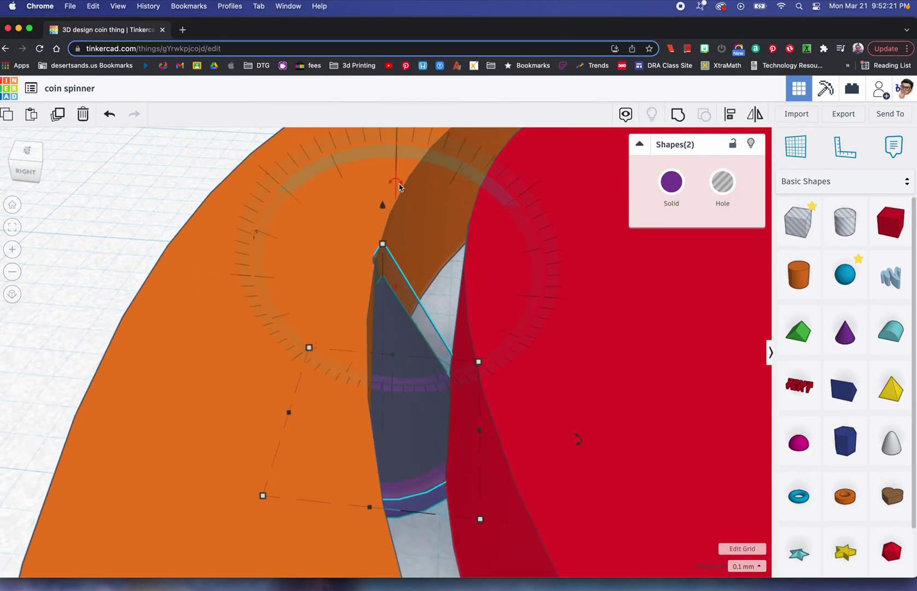
drag(400, 184, 219, 250)
right_drag(218, 249, 349, 247)
right_drag(472, 286, 301, 341)
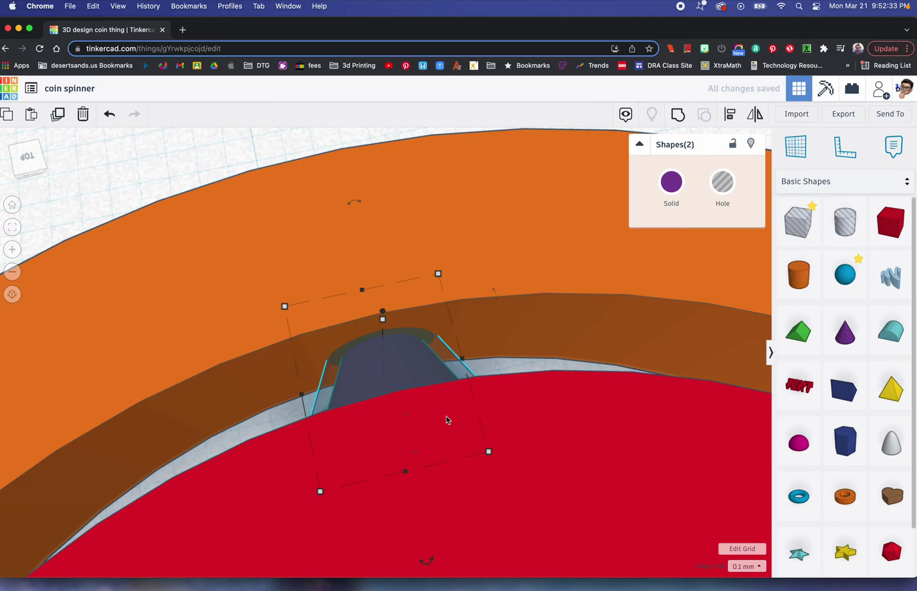
click(28, 162)
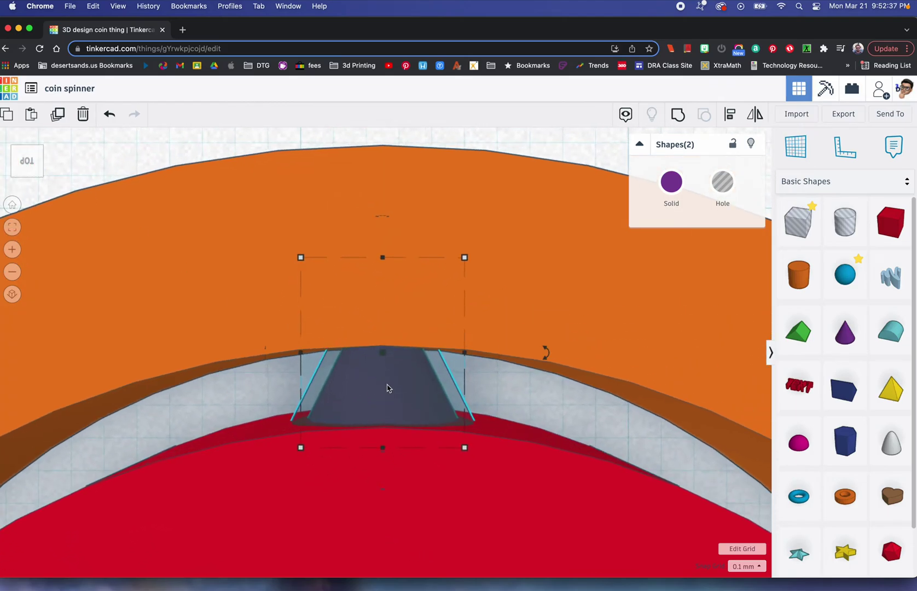
key(ctrl+Up)
key(ctrl+Up)
key(ctrl+Up)
key(ctrl+Up)
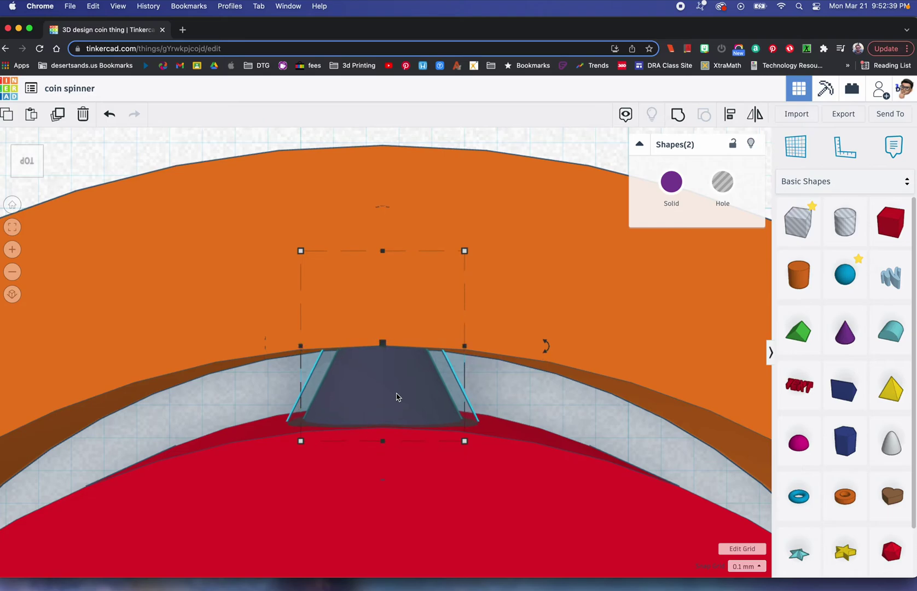
key(ctrl+Up)
key(ctrl+Up)
key(ctrl+Up)
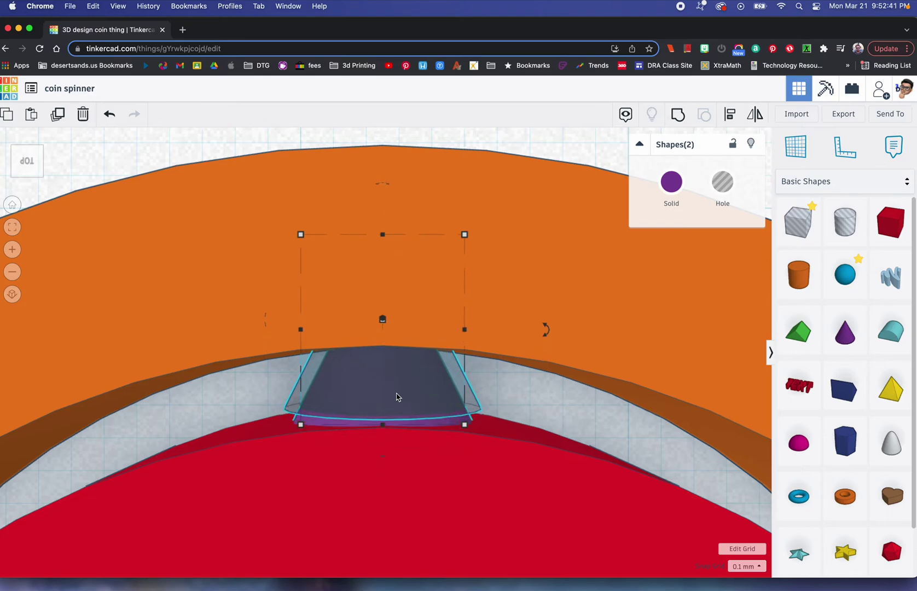
drag(398, 398, 394, 424)
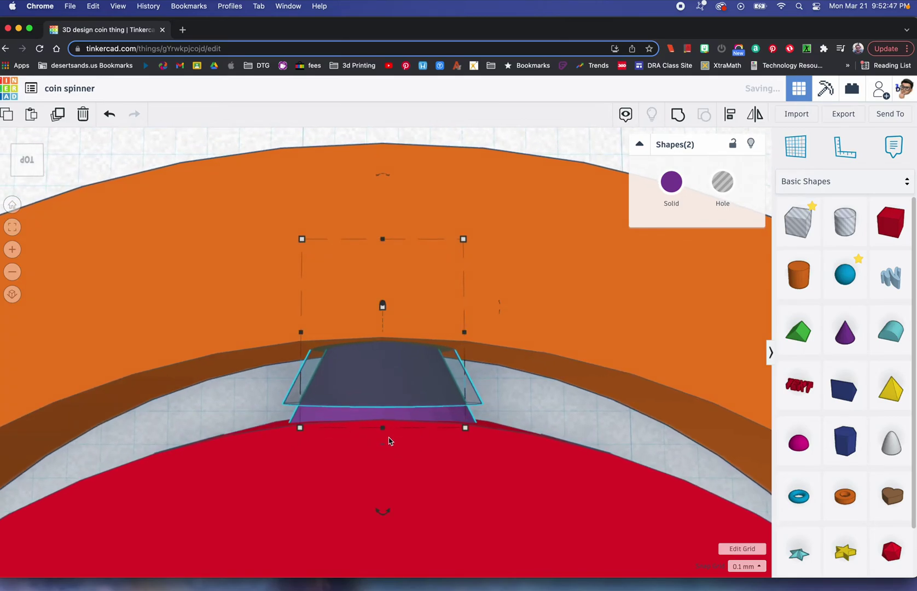
Step: Select all six shapes of the new spinner and check their centre alignment and the fit of both cone pins
scroll(389, 441, down, 3)
right_drag(277, 425, 528, 422)
scroll(489, 426, down, 5)
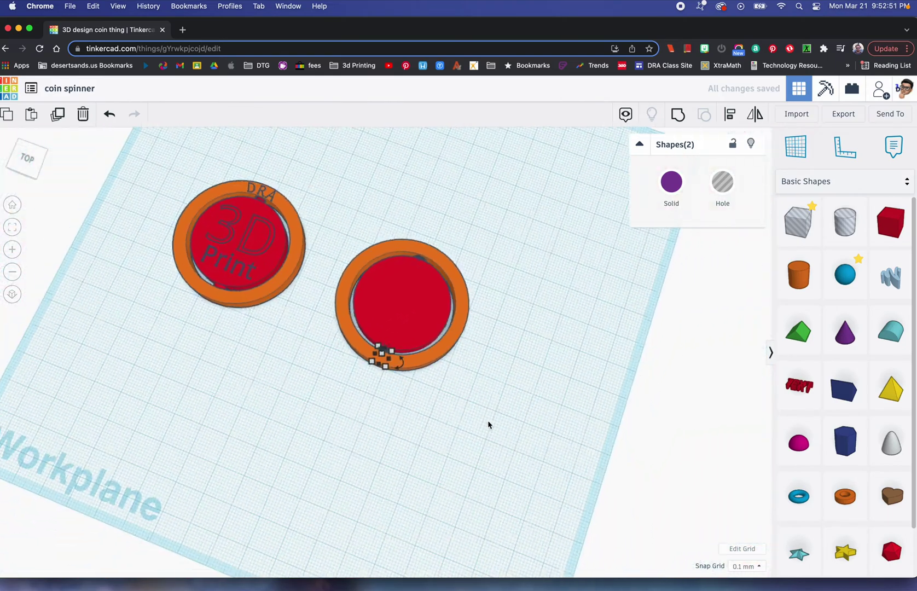
scroll(489, 425, up, 2)
drag(340, 195, 437, 381)
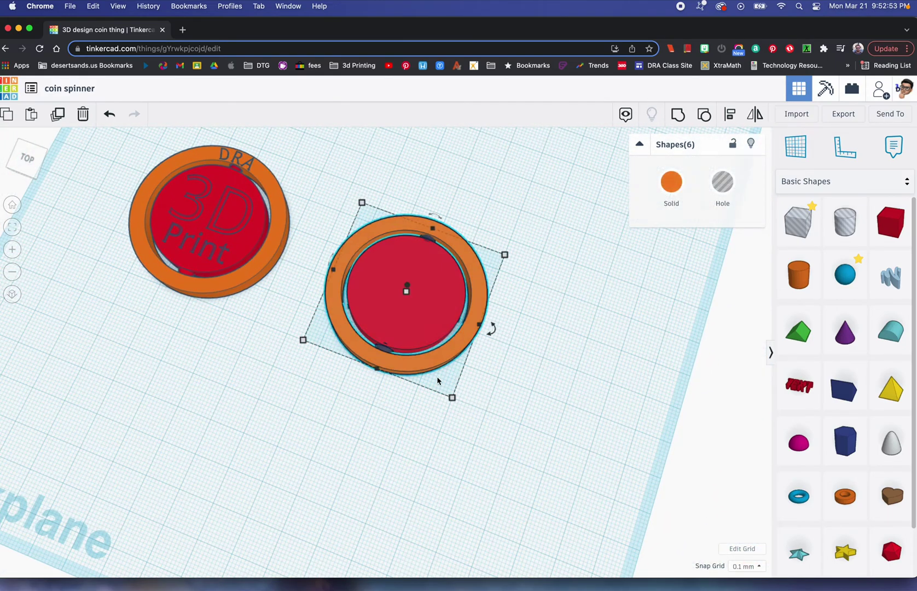
click(12, 226)
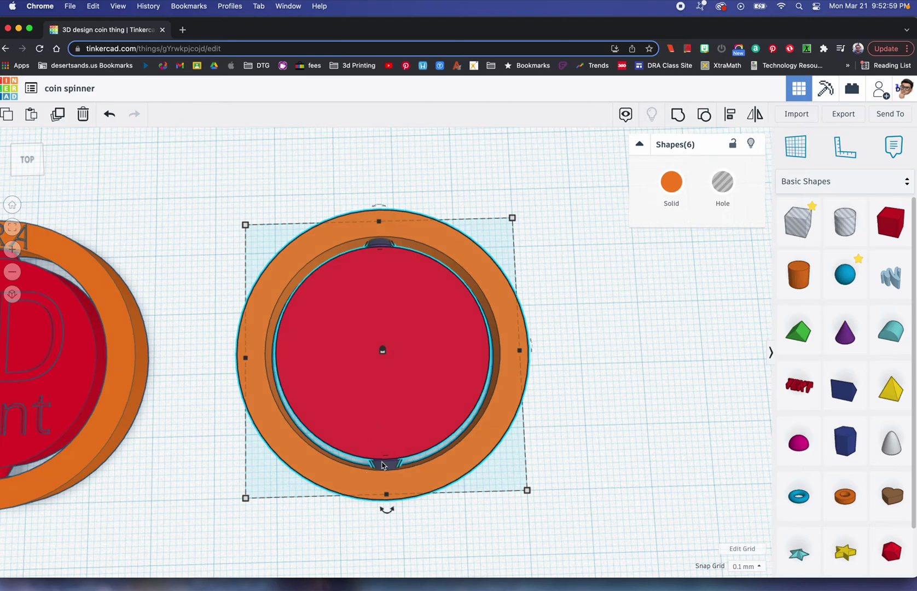
click(553, 391)
drag(231, 213, 540, 499)
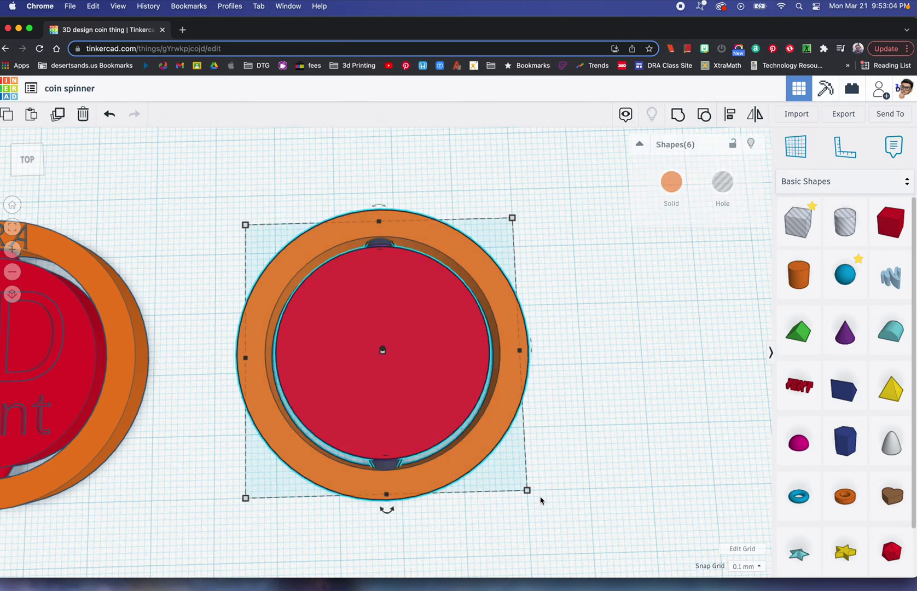
click(728, 116)
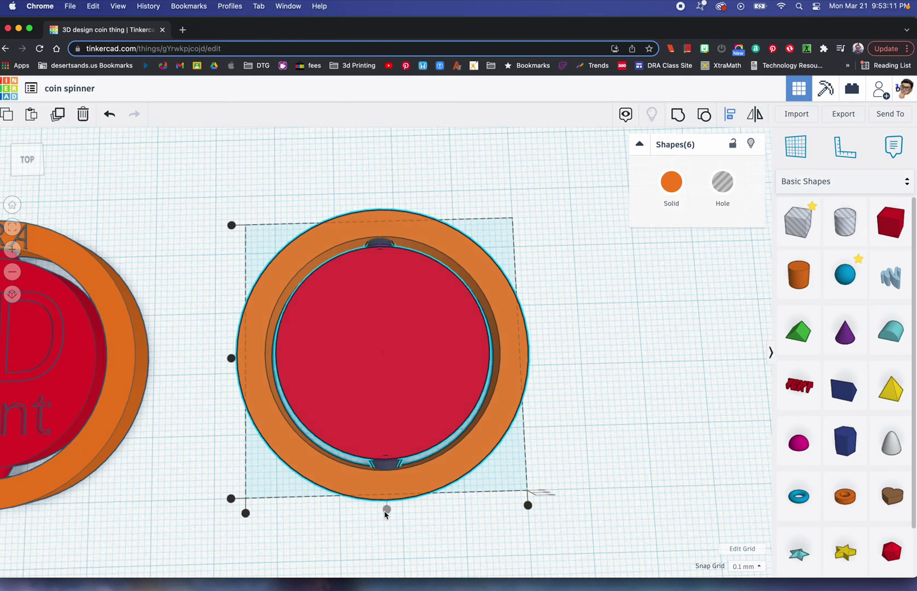
click(564, 445)
right_drag(528, 448, 516, 415)
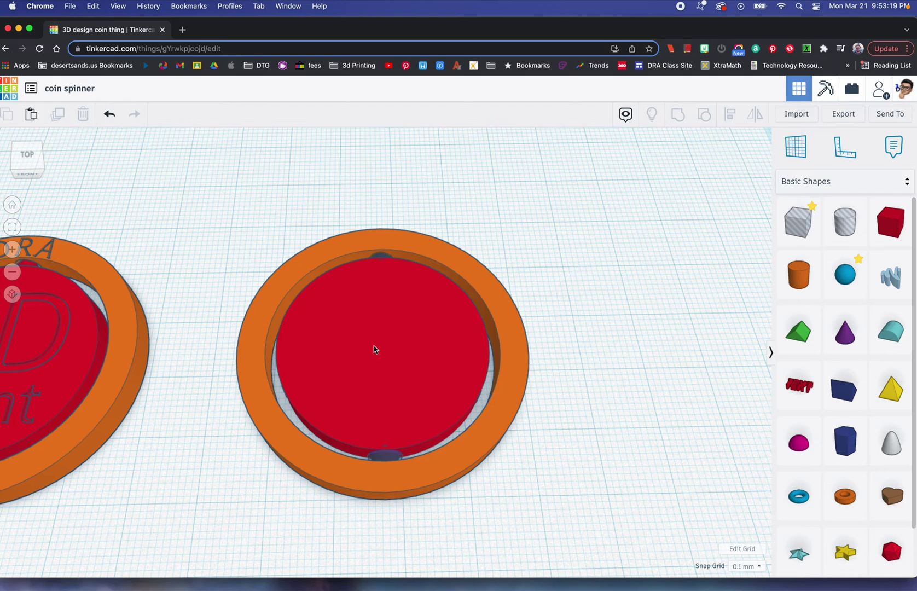
scroll(374, 348, up, 5)
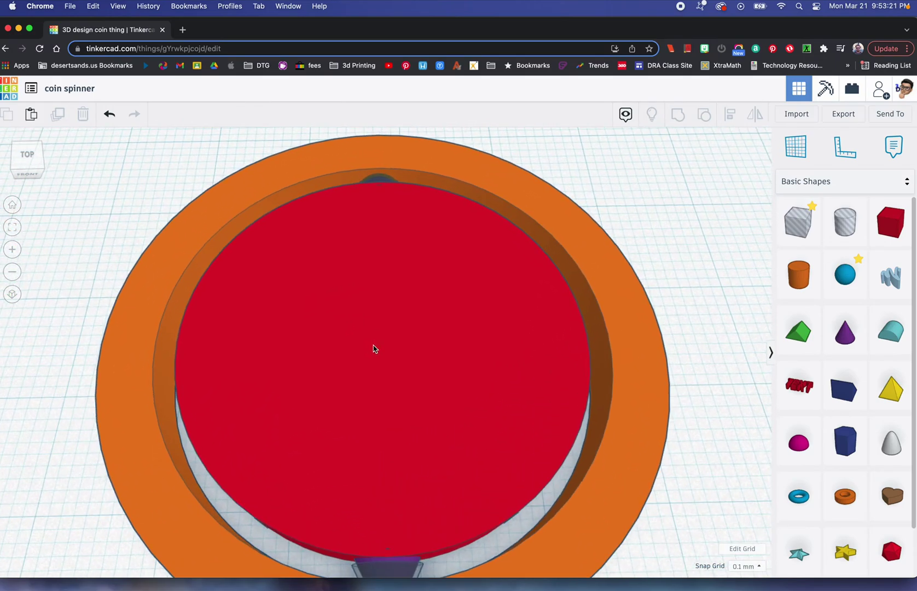
mouse_move(382, 360)
right_down()
mouse_move(386, 401)
mouse_move(374, 360)
right_up()
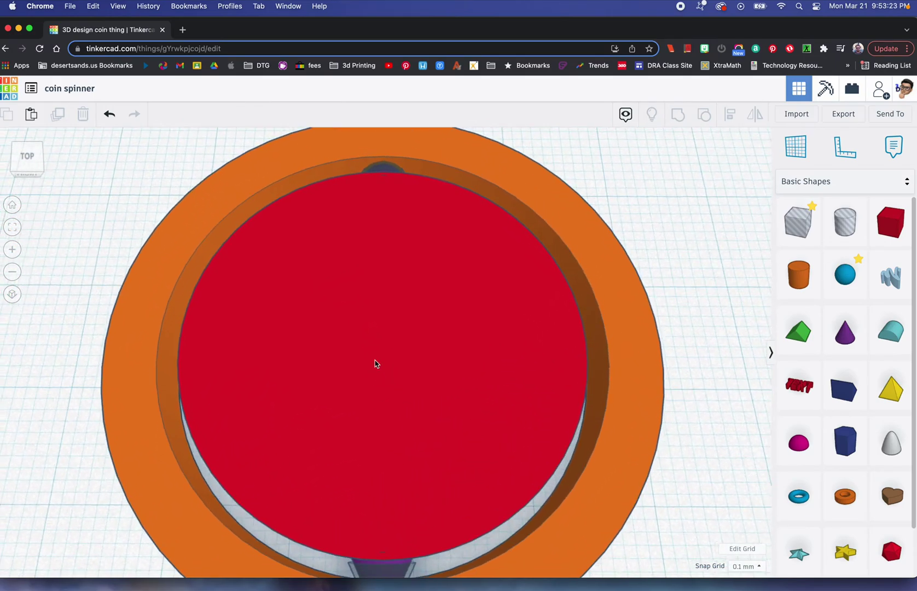
scroll(374, 361, down, 3)
scroll(376, 363, up, 2)
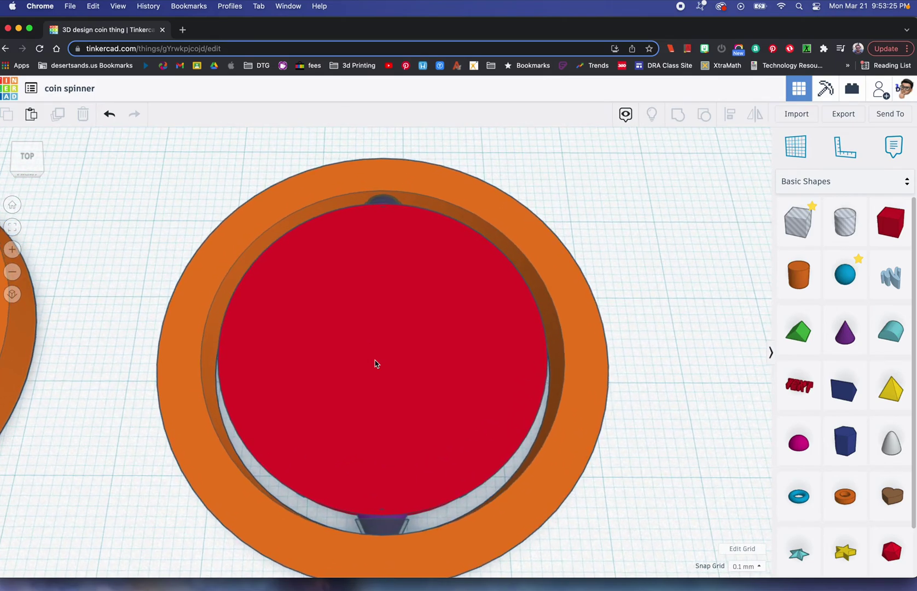
drag(777, 403, 461, 376)
click(646, 242)
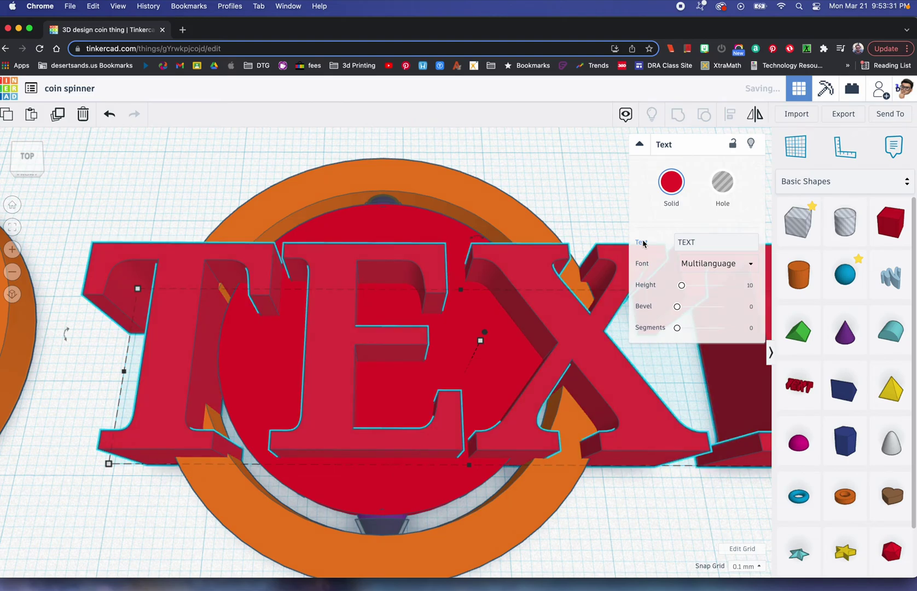
click(711, 242)
click(711, 242)
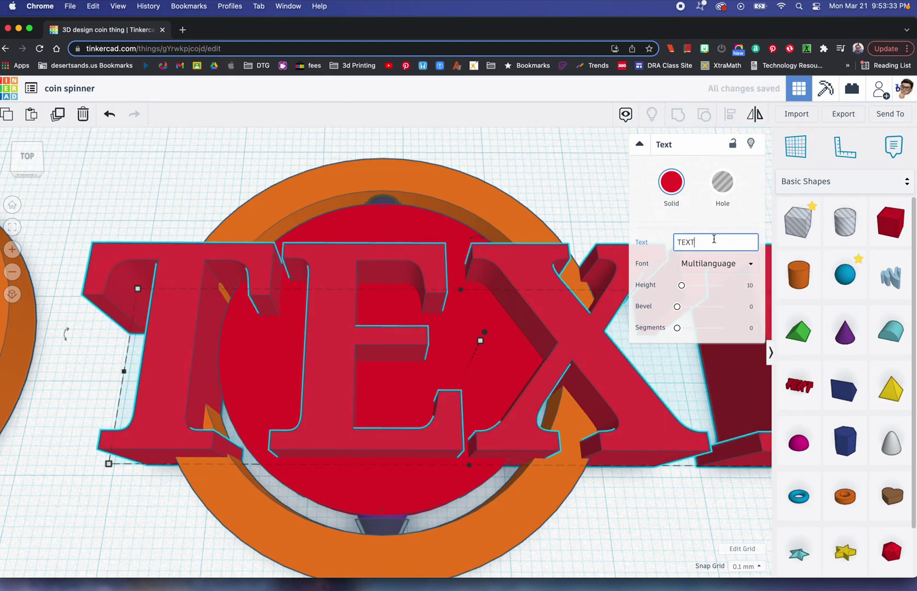
key(BackSpace)
key(BackSpace)
key(BackSpace)
key(BackSpace)
text(AA)
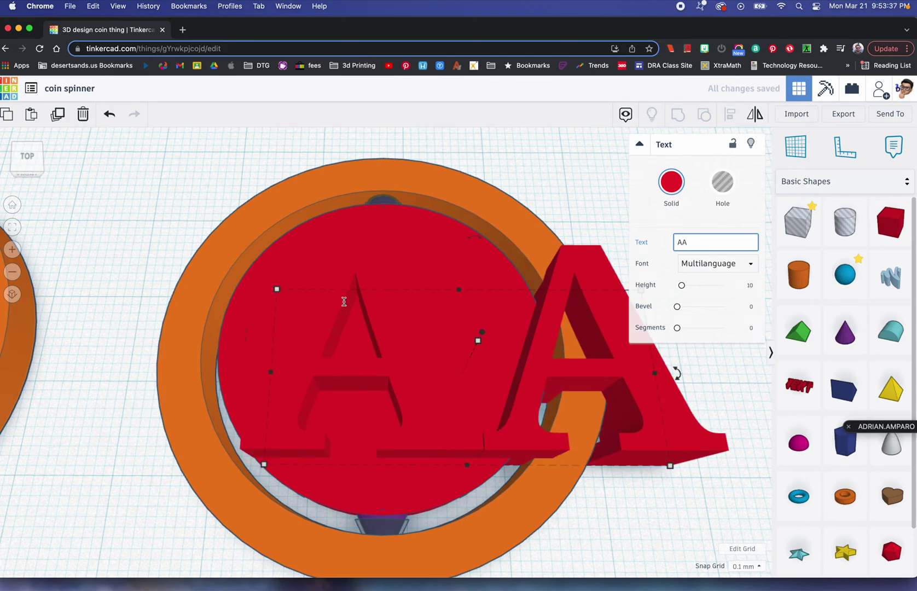
key(Down)
key(Return)
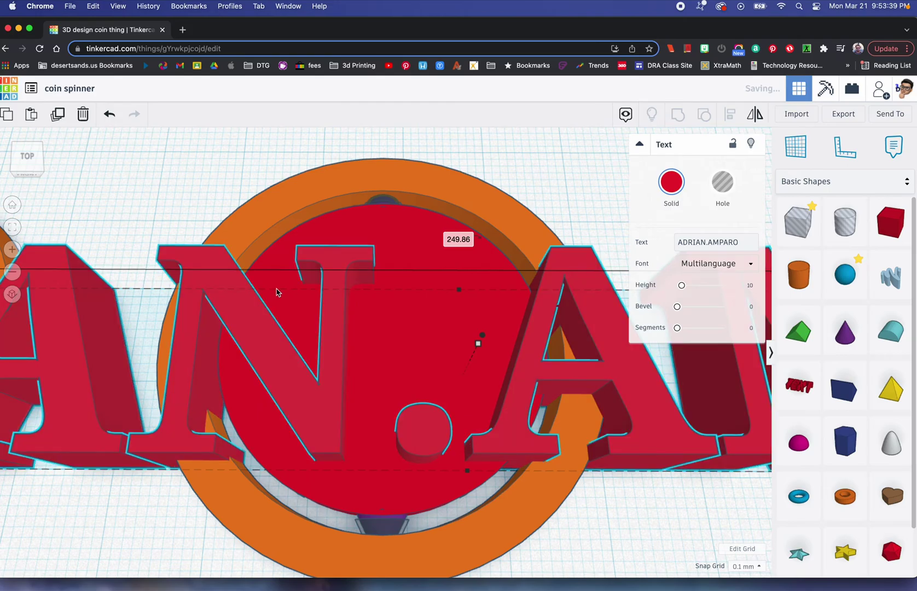
key(f)
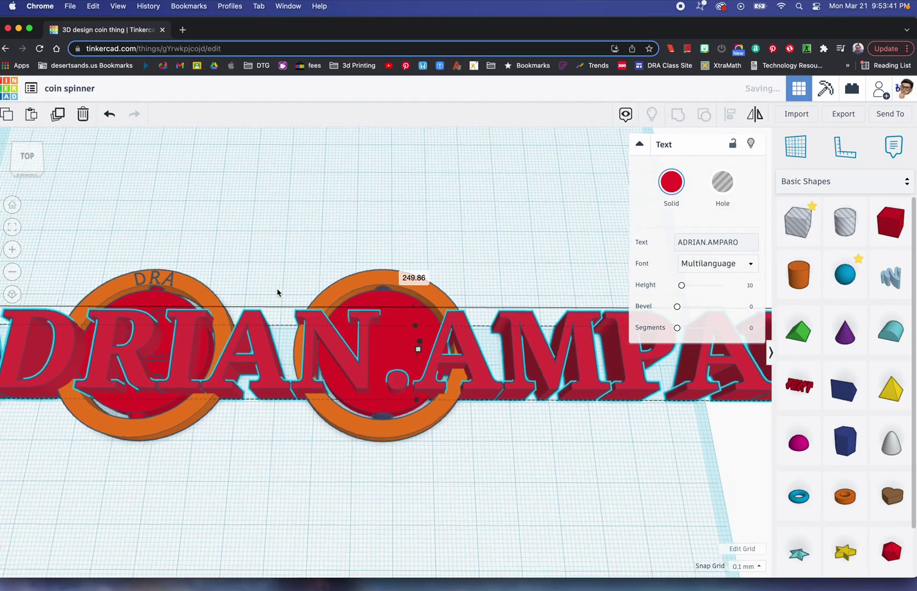
key(Delete)
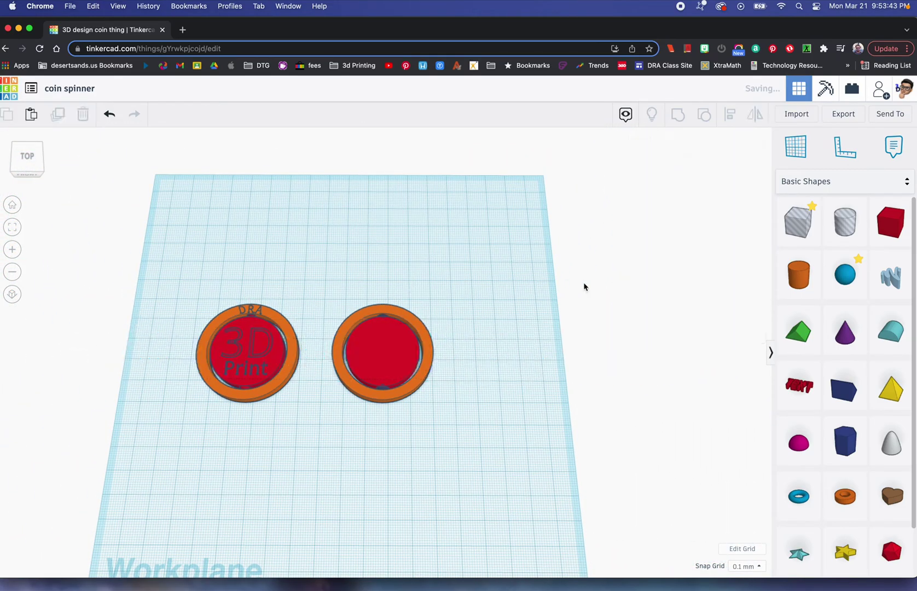
Step: Add a text shape over the plain spinner and change its text to "A"
drag(799, 384, 411, 352)
click(697, 242)
drag(698, 242, 667, 243)
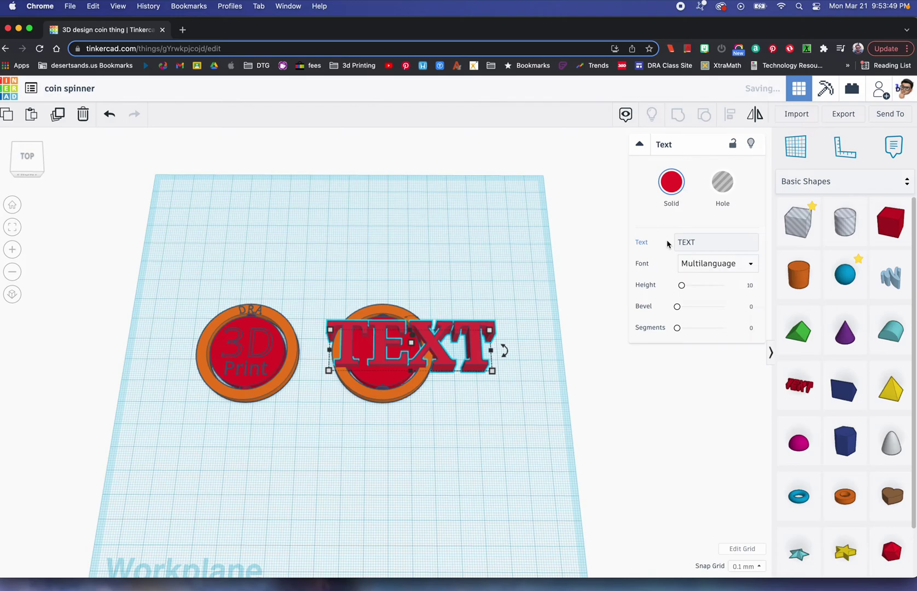
click(696, 242)
key(BackSpace)
key(BackSpace)
key(BackSpace)
key(BackSpace)
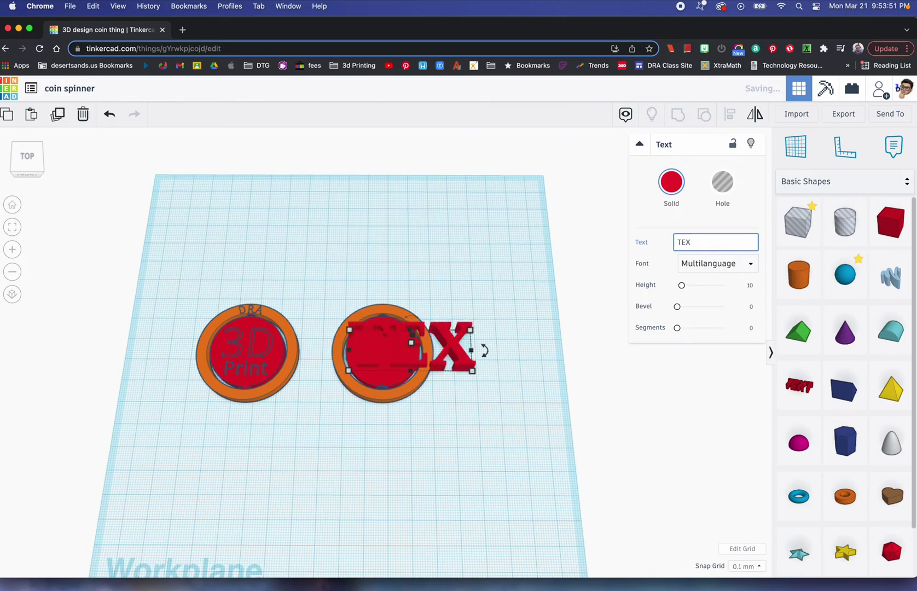
text(A)
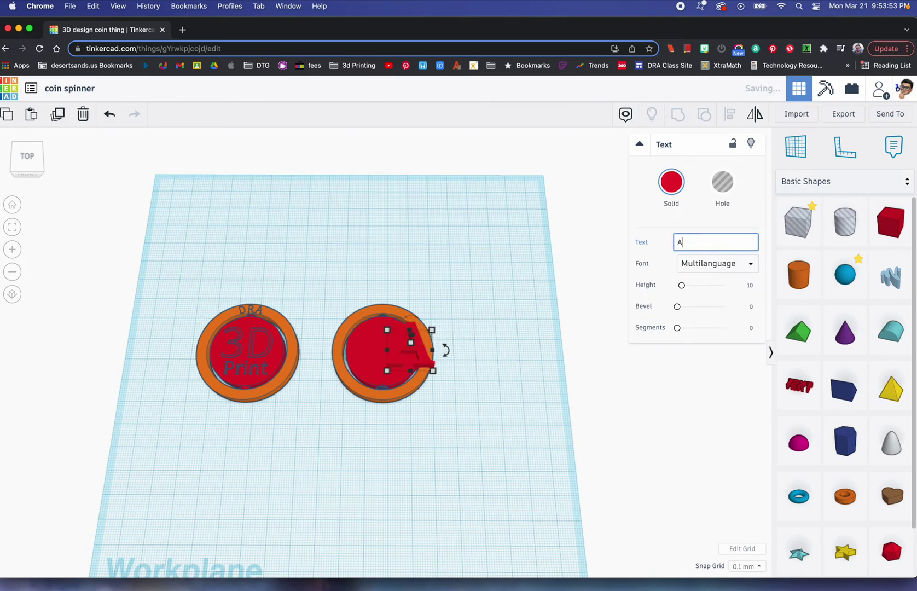
Step: Move the letter A onto the middle of the red disk, turn it into a hole and fine-tune its centring
drag(424, 364, 394, 363)
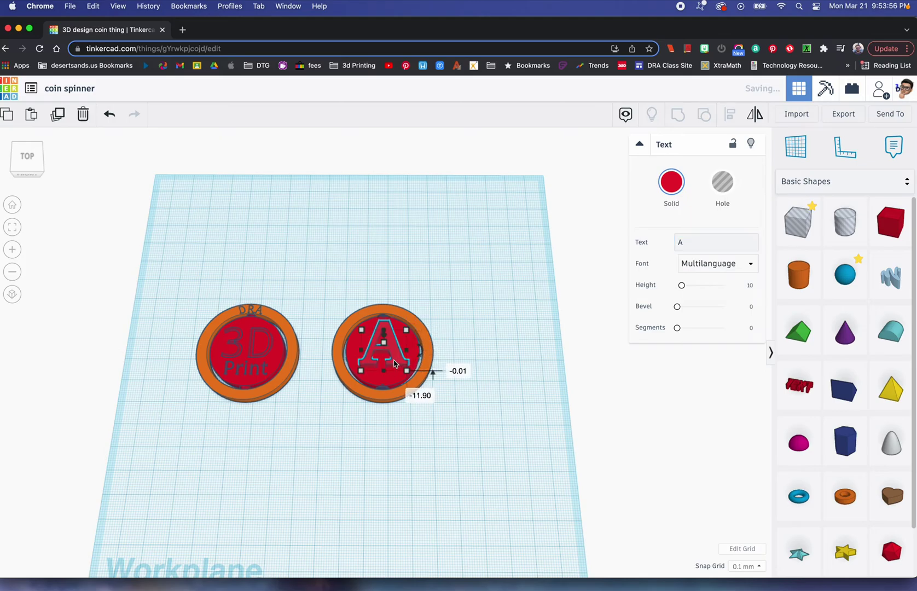
click(717, 188)
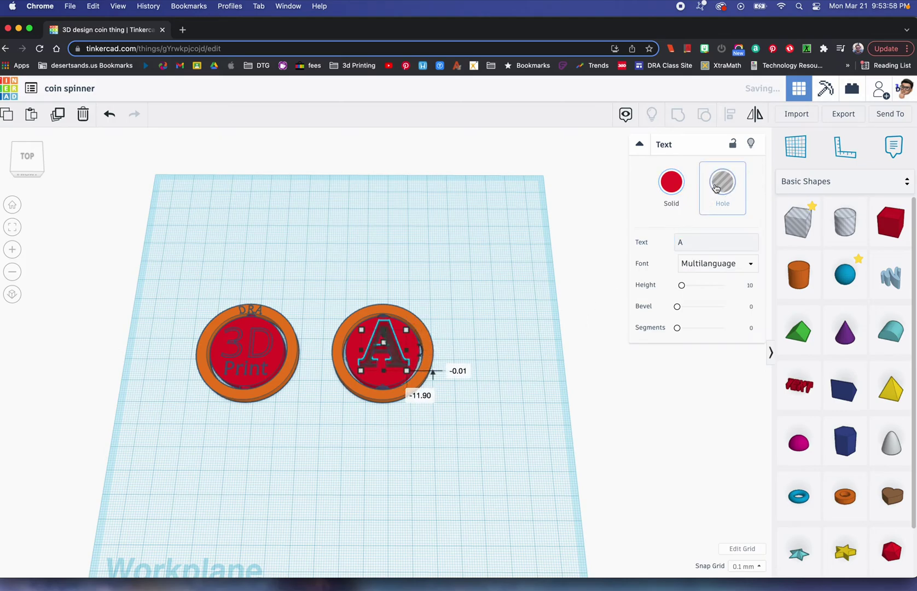
click(17, 231)
mouse_move(365, 391)
right_down()
mouse_move(514, 306)
mouse_move(524, 224)
mouse_move(497, 301)
mouse_move(403, 383)
mouse_move(368, 399)
mouse_move(372, 391)
right_up()
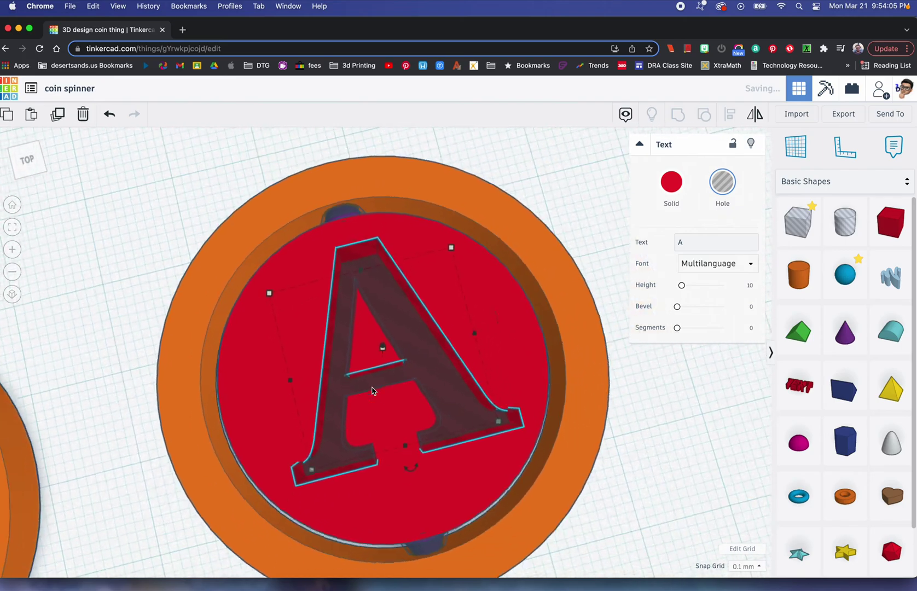
drag(413, 341, 414, 347)
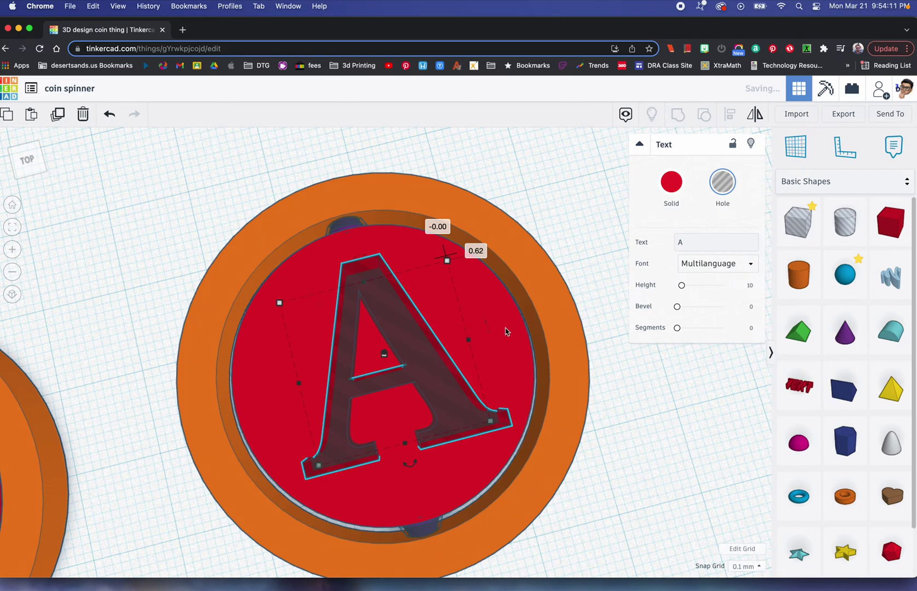
Step: Group the red disk with the A-shaped hole to cut the letter through the disk
click(485, 332)
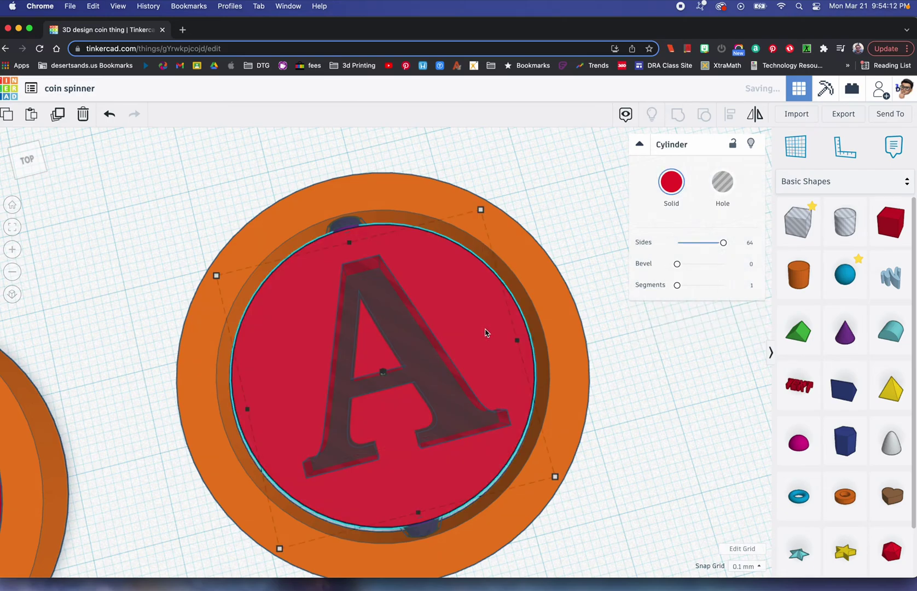
shift+click(422, 350)
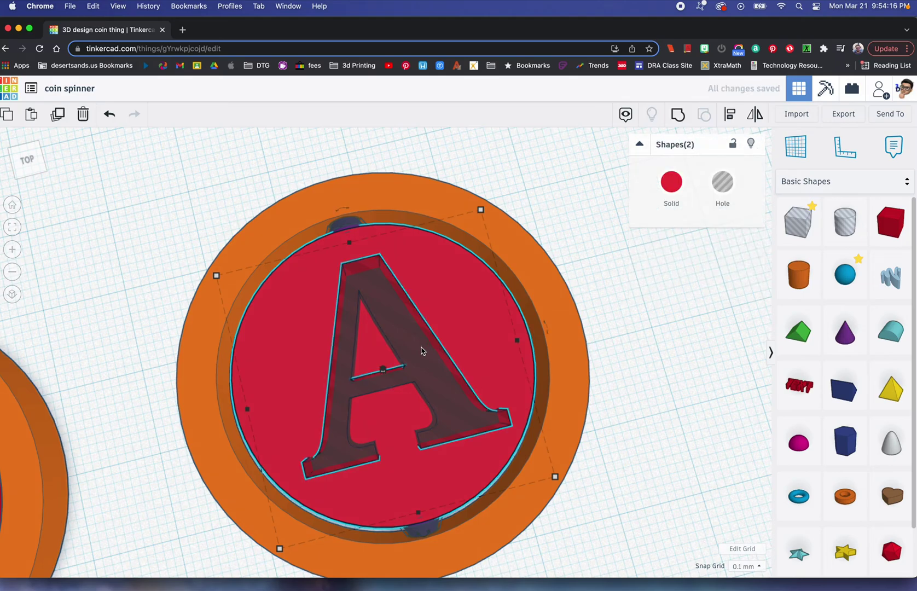
click(672, 122)
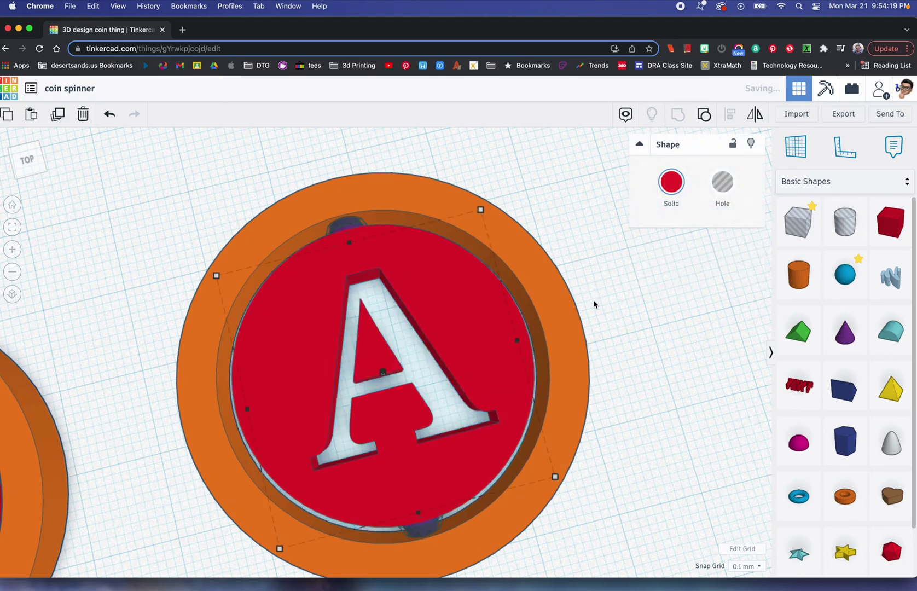
right_drag(594, 303, 546, 297)
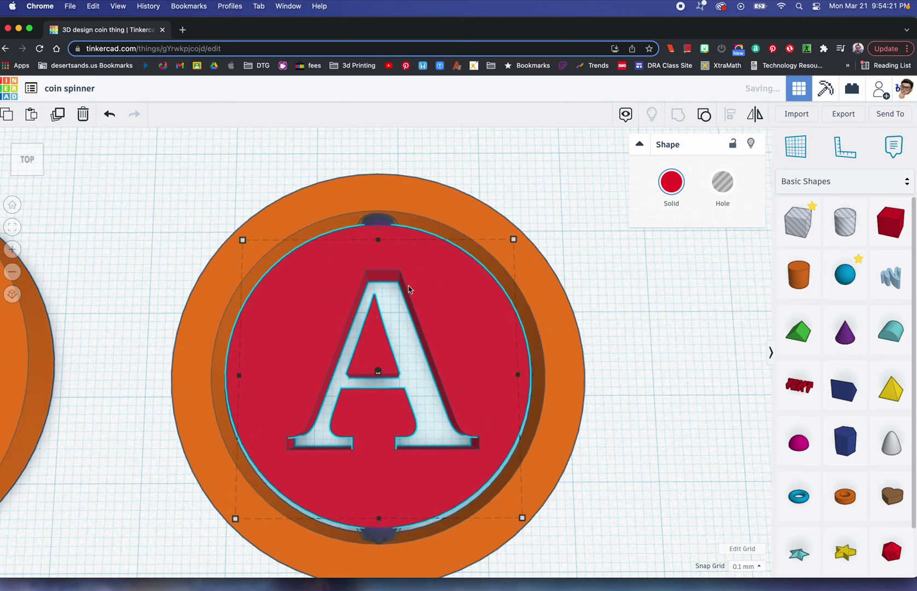
Step: Undo the grouping that cut the letter A through the red disk
click(606, 342)
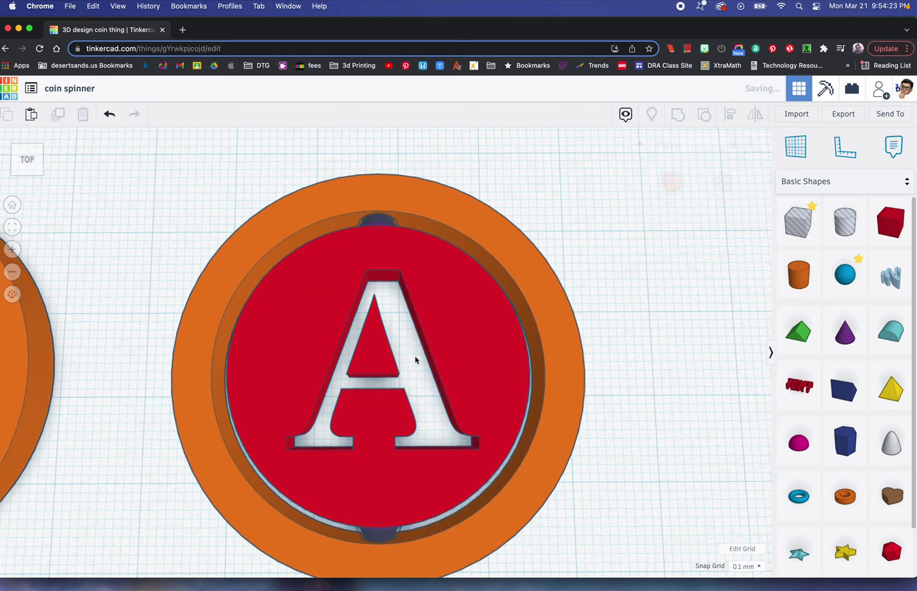
click(381, 342)
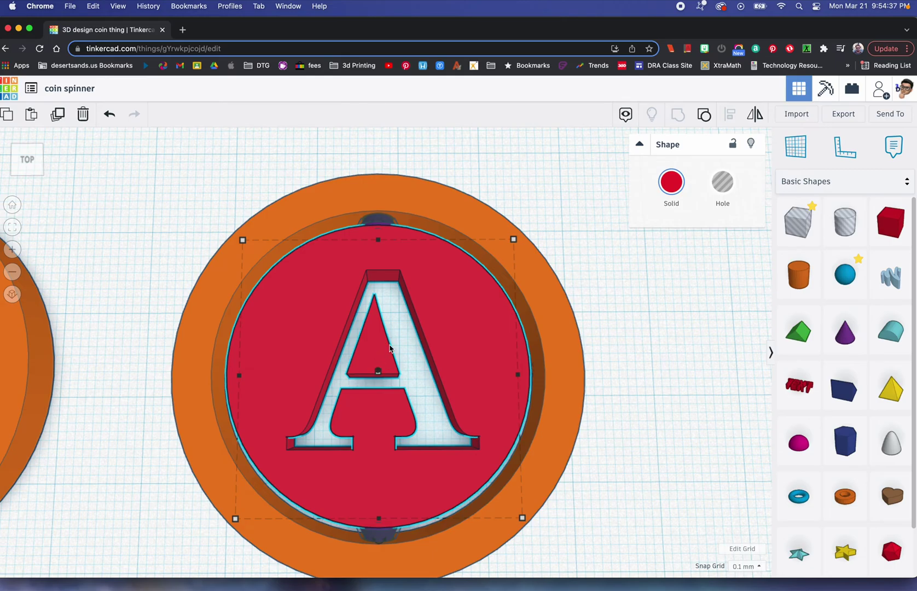
key(Escape)
right_drag(375, 368, 596, 325)
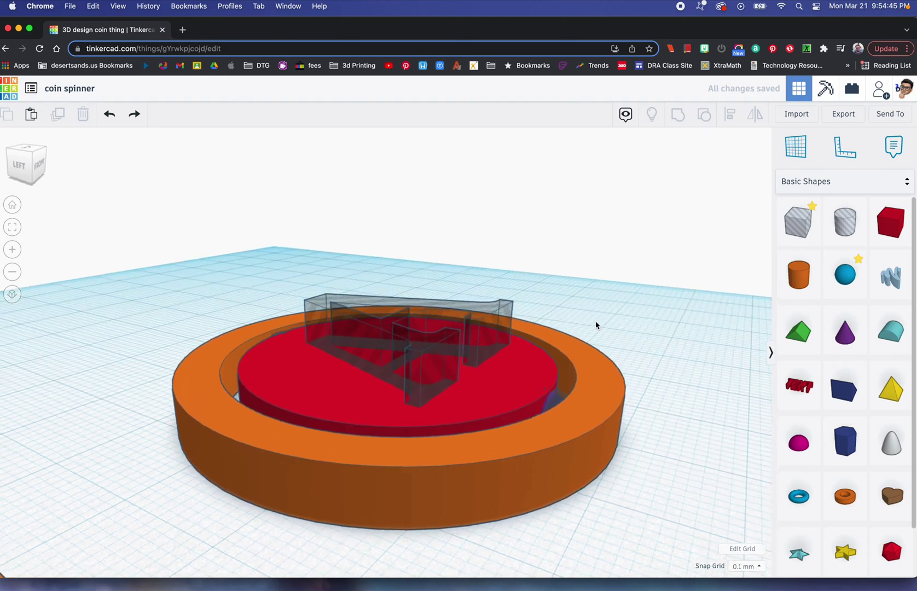
Step: Select the letter A hole on the red disk and turn it back into a solid
click(436, 346)
click(579, 305)
click(442, 348)
drag(388, 290, 408, 248)
right_drag(431, 367, 375, 376)
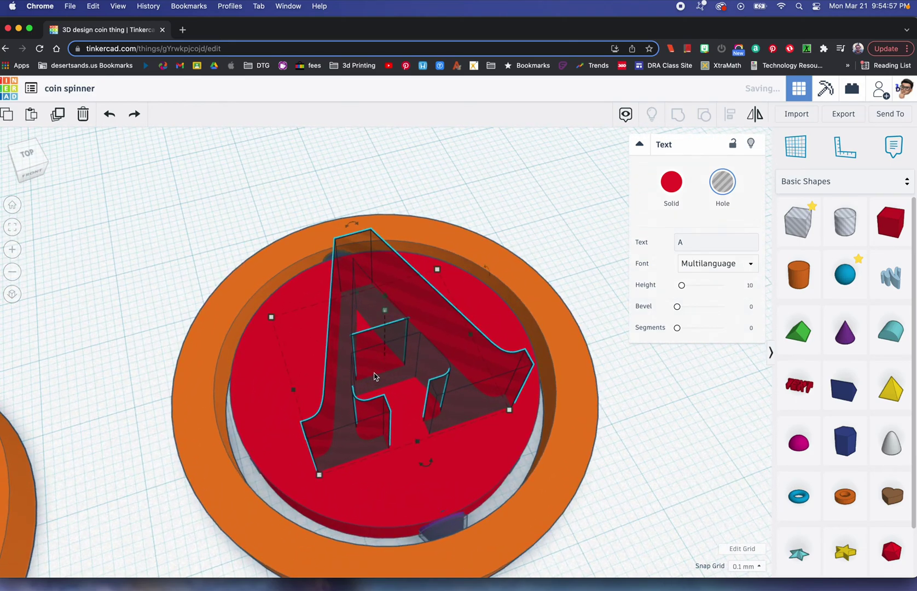
click(672, 182)
right_drag(467, 353, 513, 319)
right_drag(458, 327, 401, 349)
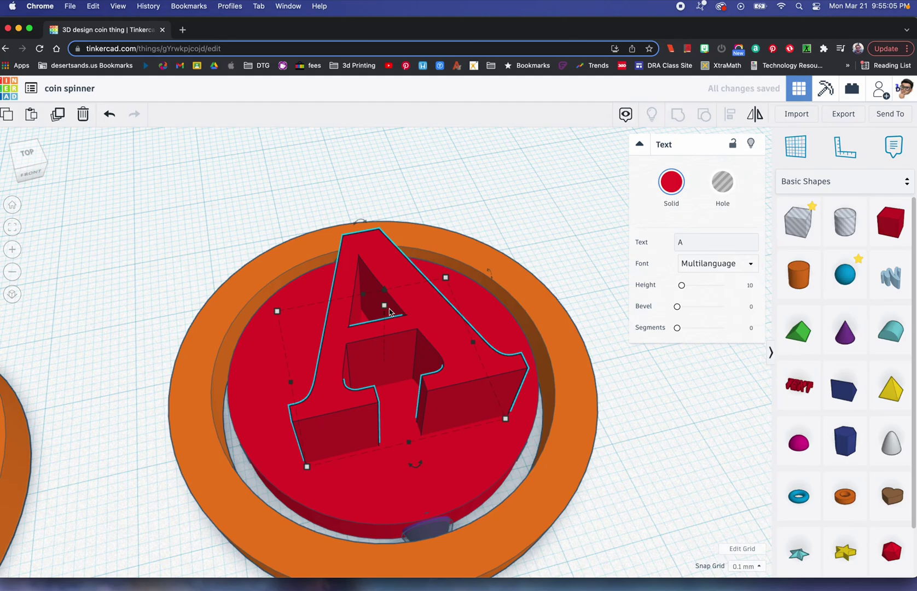
Step: Reduce the solid letter A's height to about 2.70 mm and check how it sits on the red disk
drag(383, 306, 388, 357)
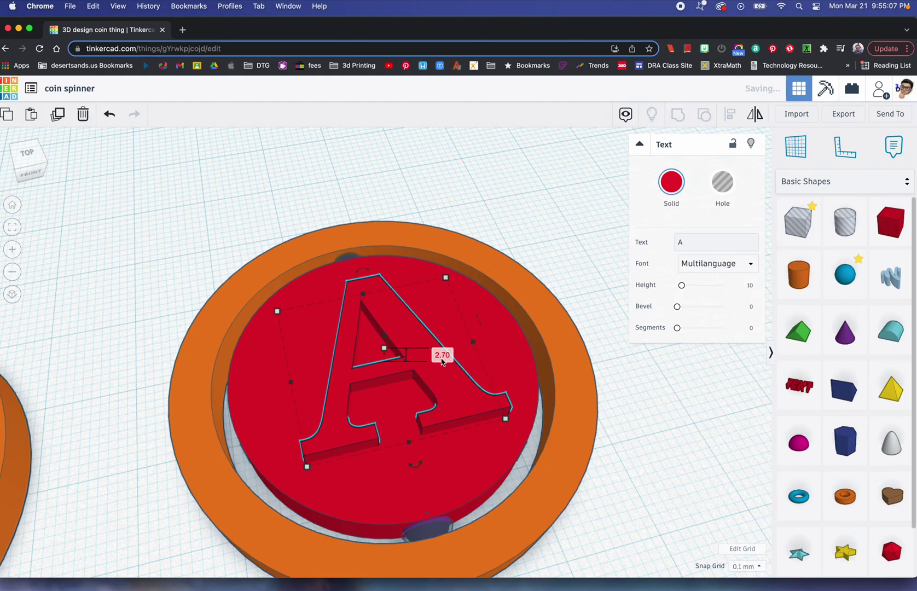
right_drag(388, 357, 384, 307)
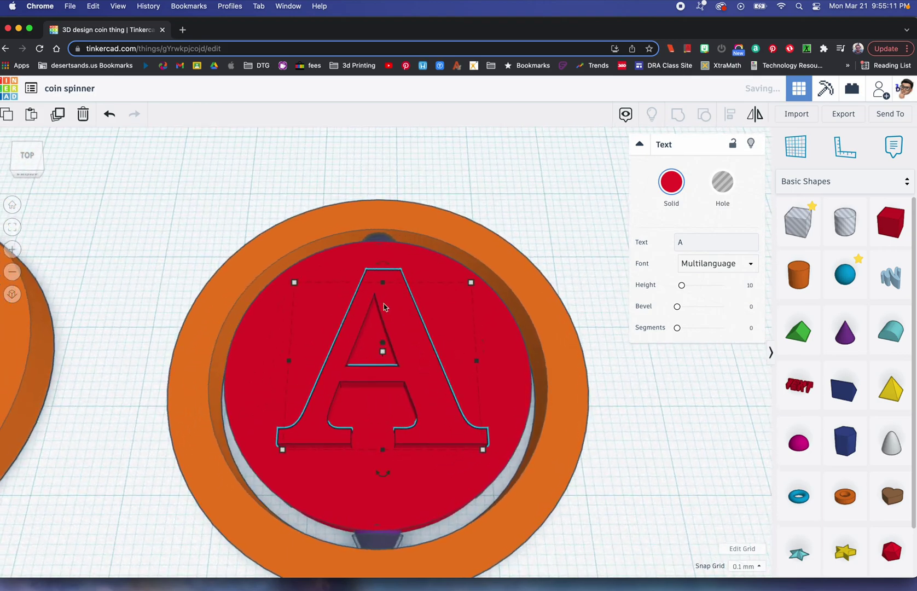
right_drag(424, 389, 417, 319)
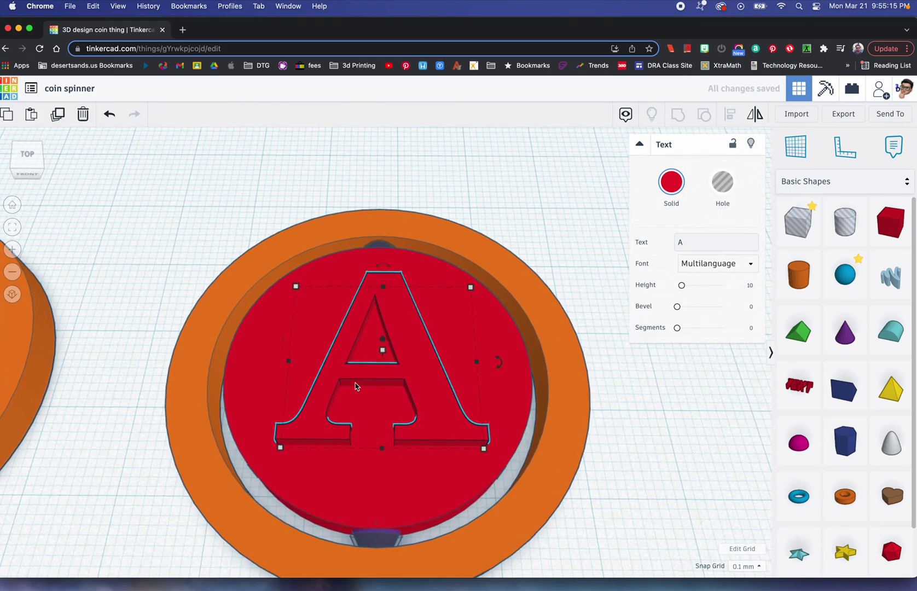
right_drag(417, 398, 429, 262)
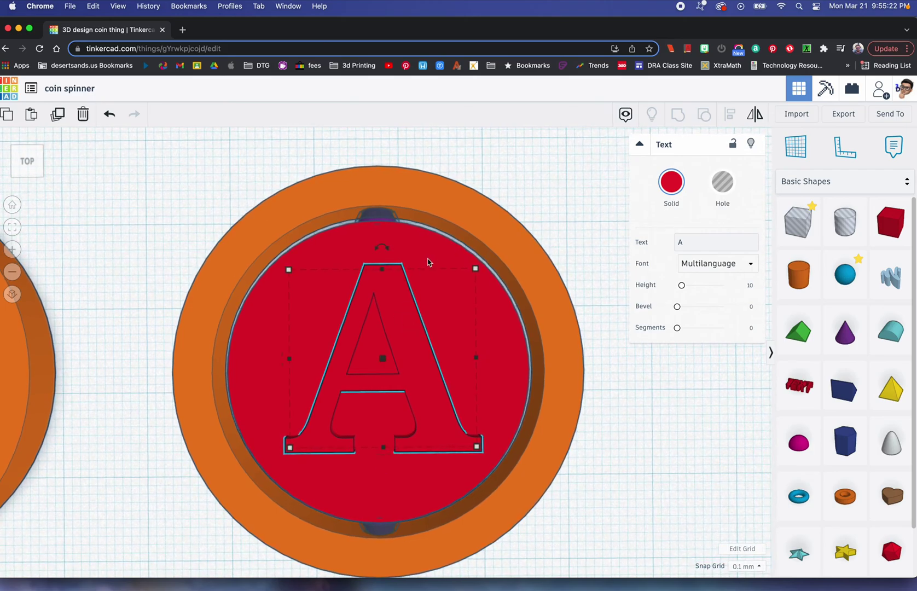
Step: Group the upper cone hole with the orange ring to cut the upper pin's clearance socket
click(383, 218)
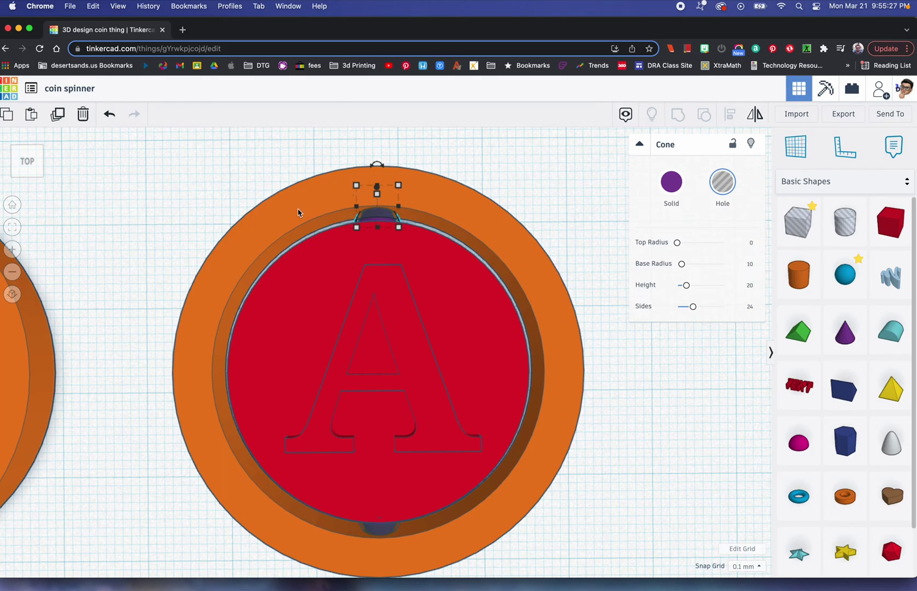
shift+click(337, 214)
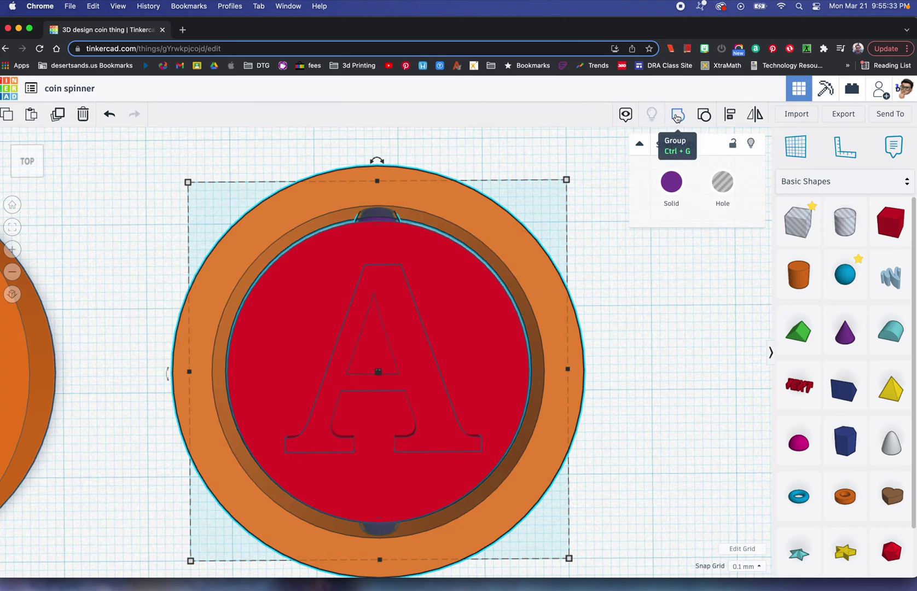
click(676, 116)
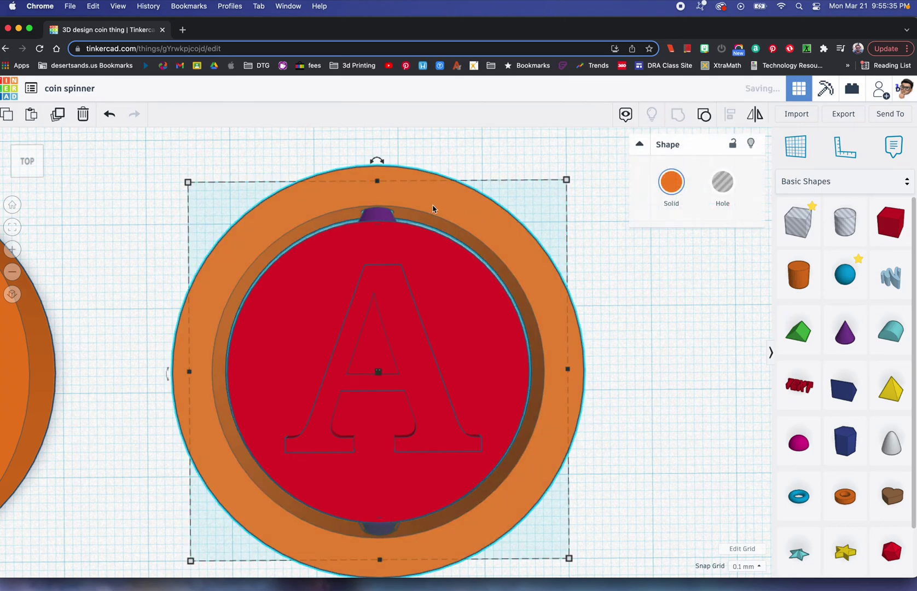
click(665, 455)
click(662, 445)
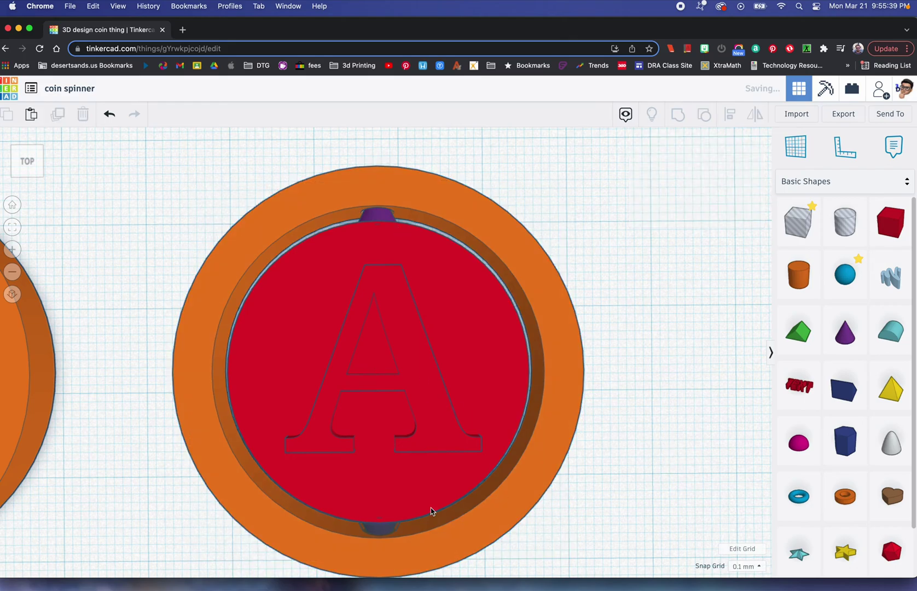
Step: Group the lower cone hole with the orange ring to cut the lower pin's clearance socket
click(378, 536)
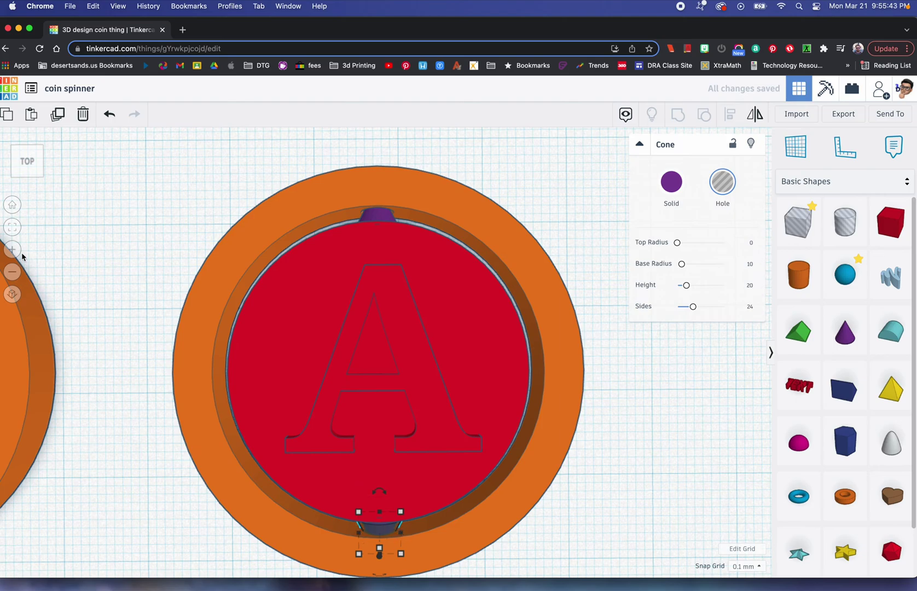
click(12, 228)
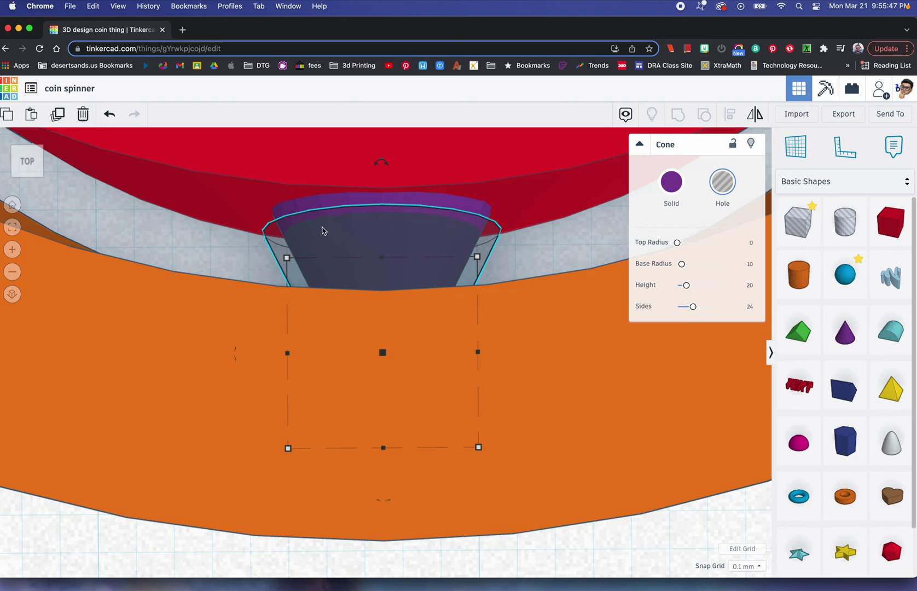
shift+click(206, 368)
click(678, 114)
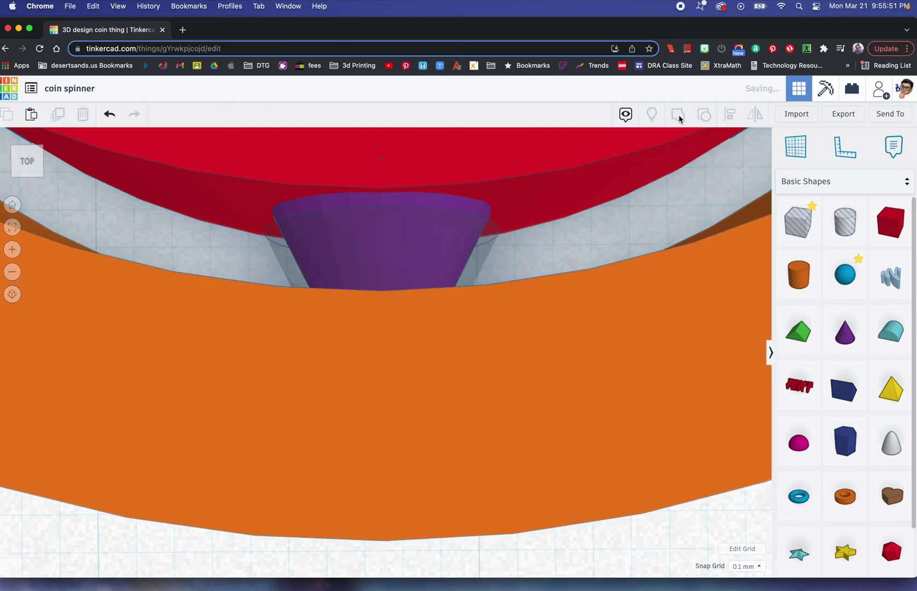
scroll(507, 262, down, 3)
scroll(506, 264, down, 5)
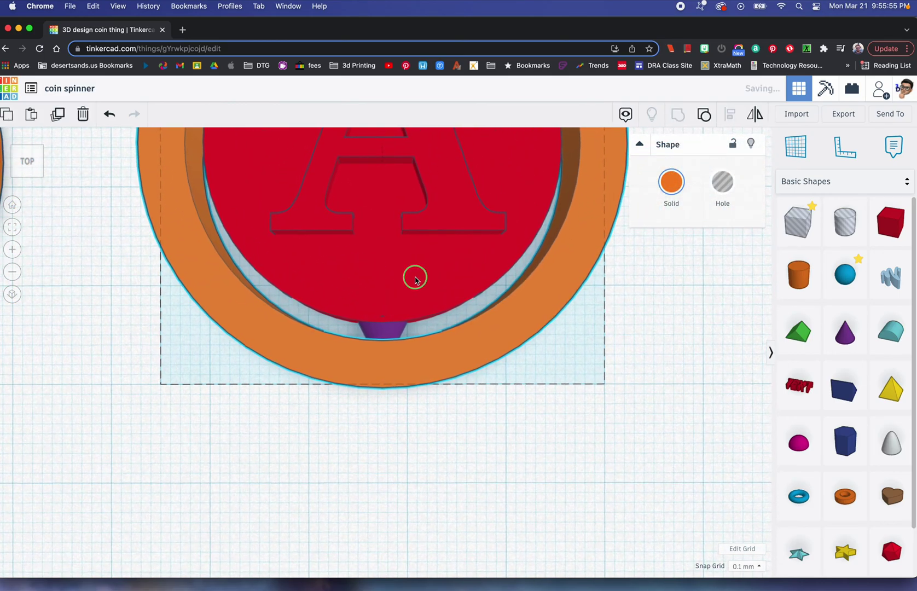
scroll(420, 268, down, 4)
scroll(421, 267, down, 3)
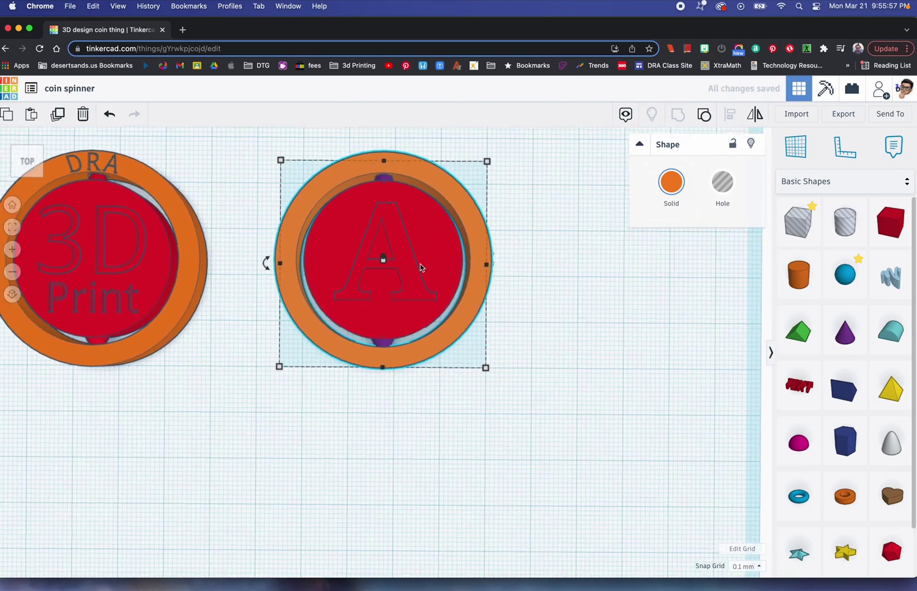
Step: Group the red disk with both purple cone pins into one shape, leaving the orange ring separate
click(533, 244)
drag(273, 160, 504, 374)
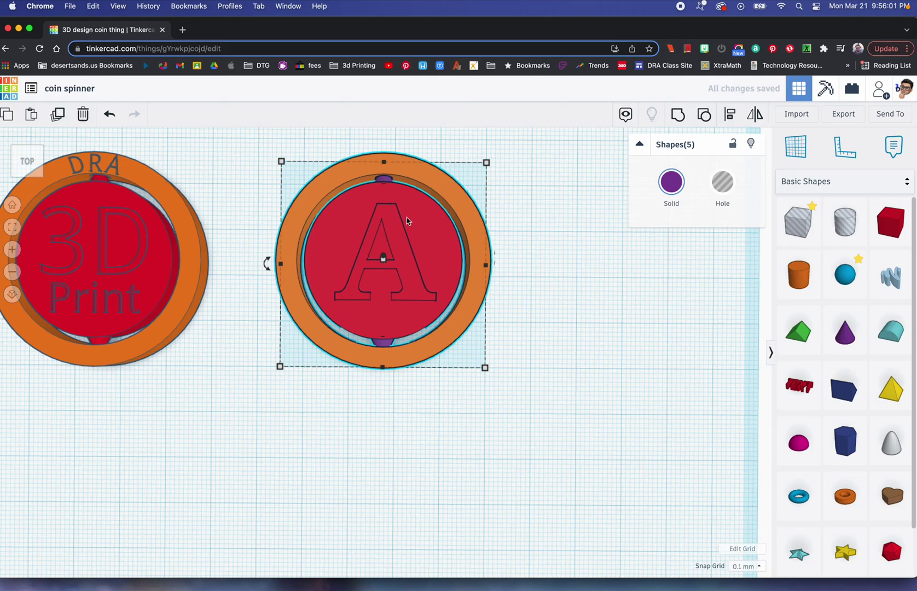
right_drag(404, 218, 407, 266)
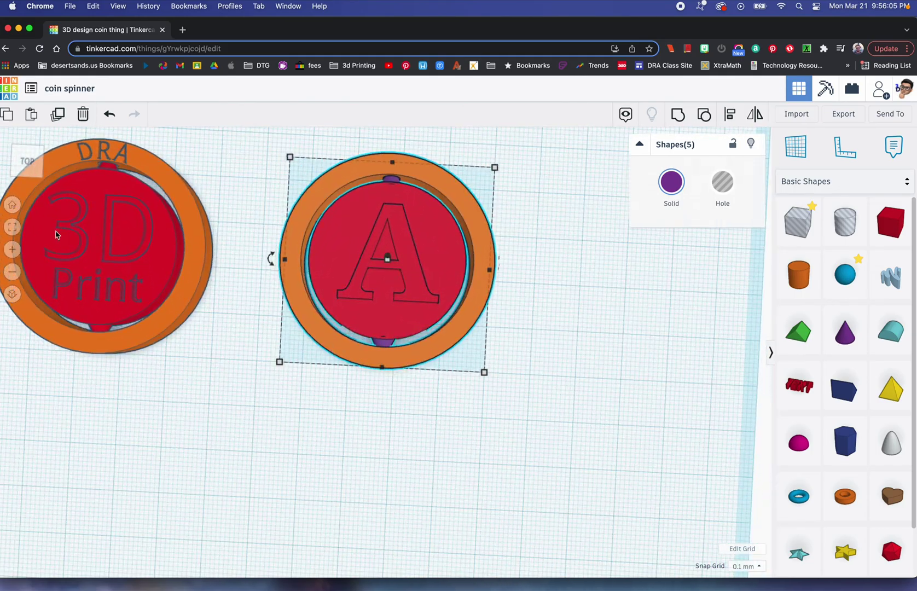
click(15, 228)
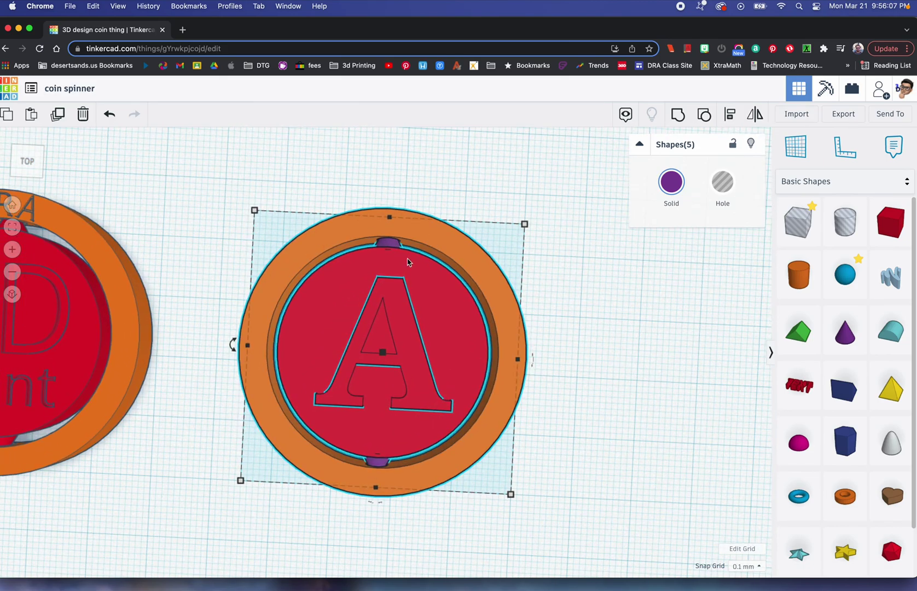
click(550, 276)
click(444, 303)
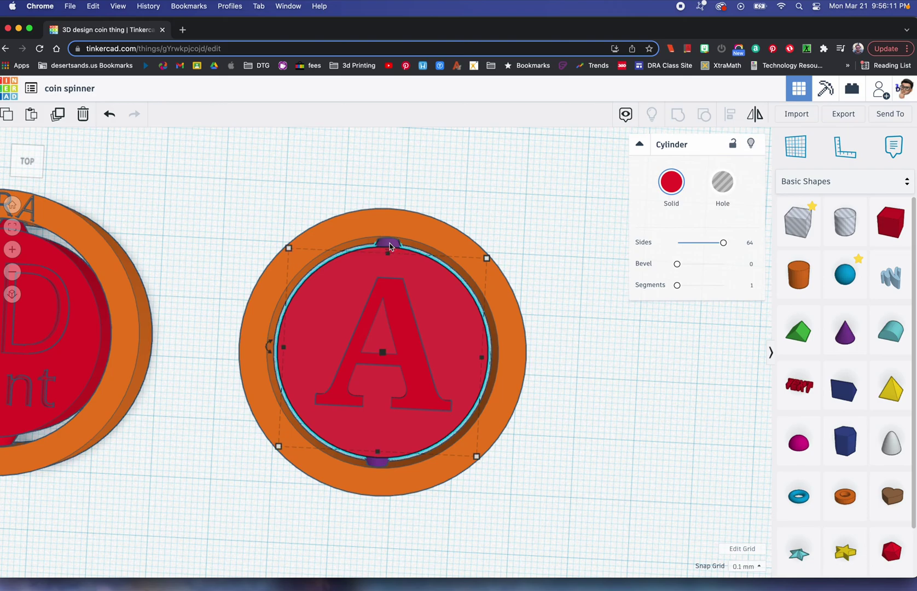
shift+click(389, 246)
shift+click(381, 463)
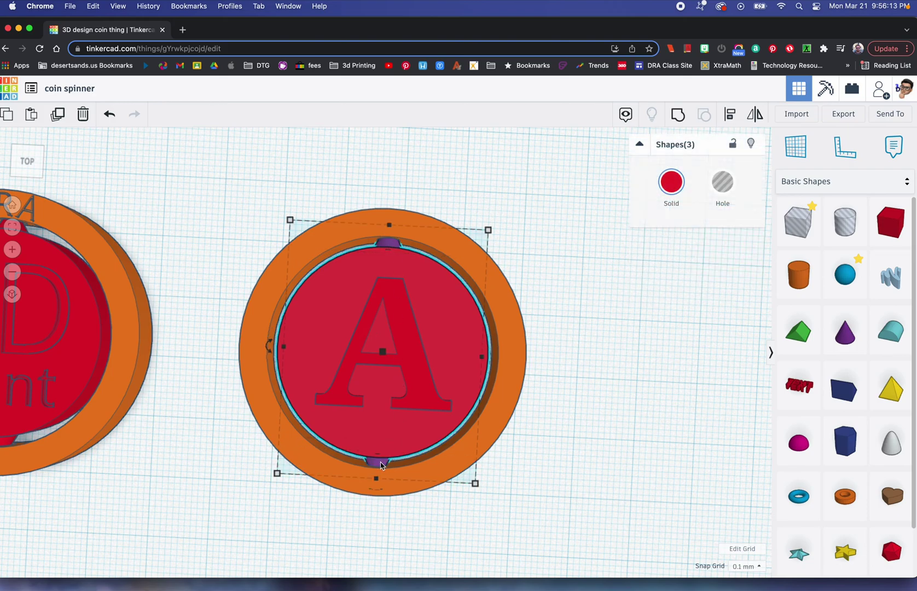
click(678, 113)
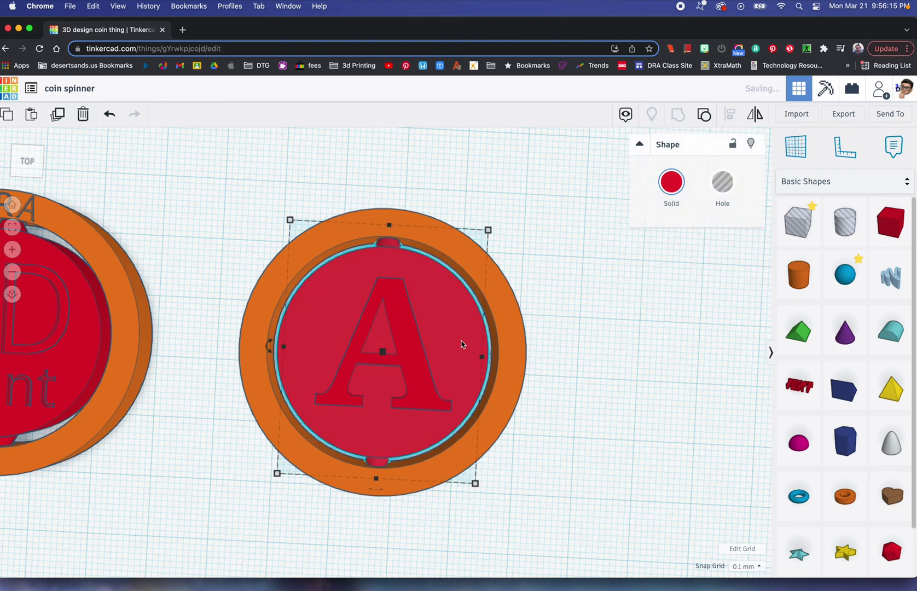
Step: Examine the A spinner from several angles and compare it with the 3D Print spinner beside it
right_drag(462, 344, 469, 324)
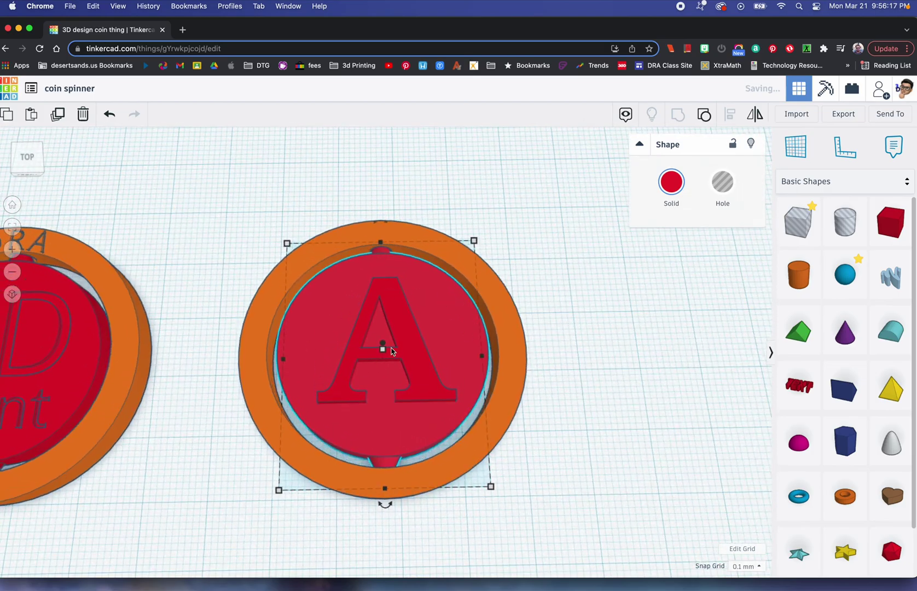
scroll(382, 312, down, 1)
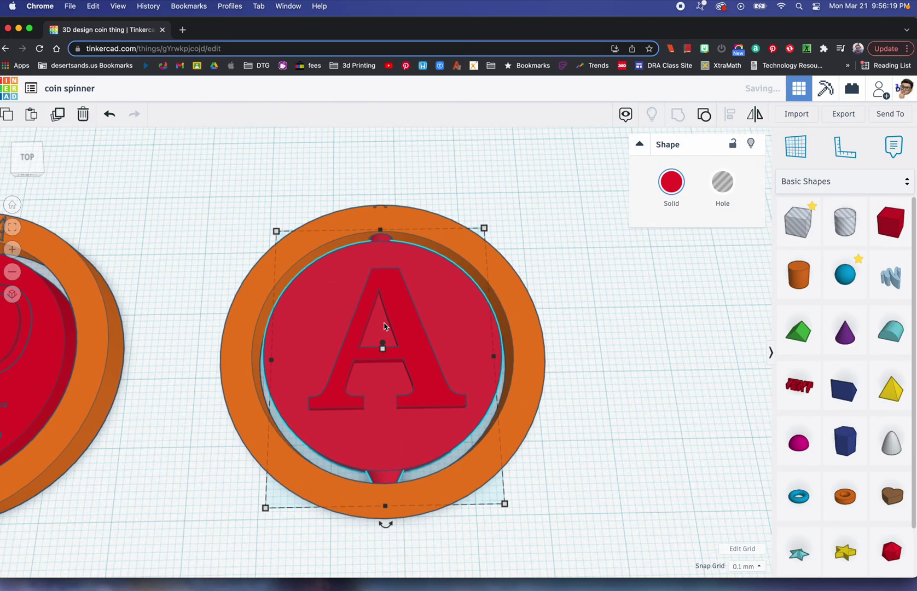
scroll(384, 324, up, 3)
scroll(383, 323, down, 2)
scroll(403, 343, down, 3)
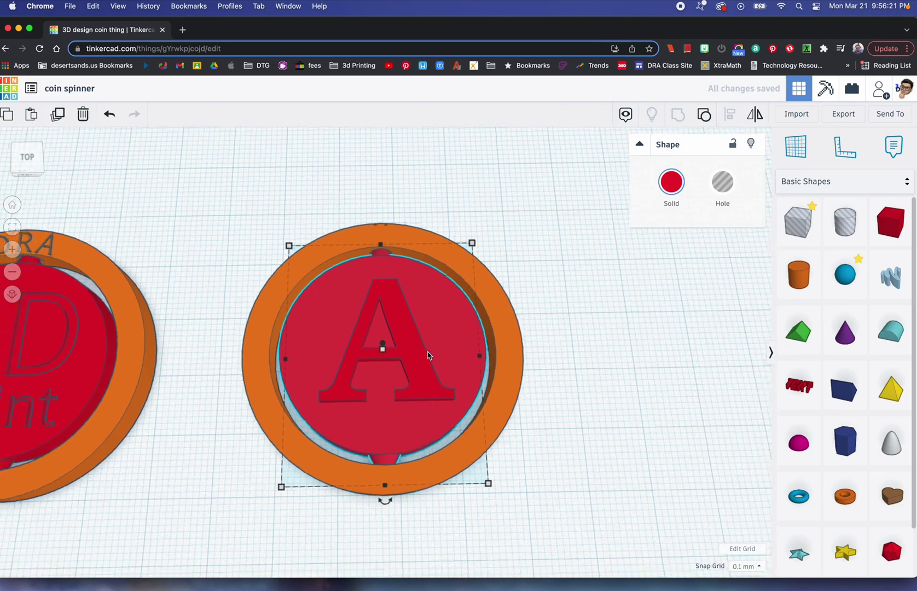
right_drag(493, 368, 506, 329)
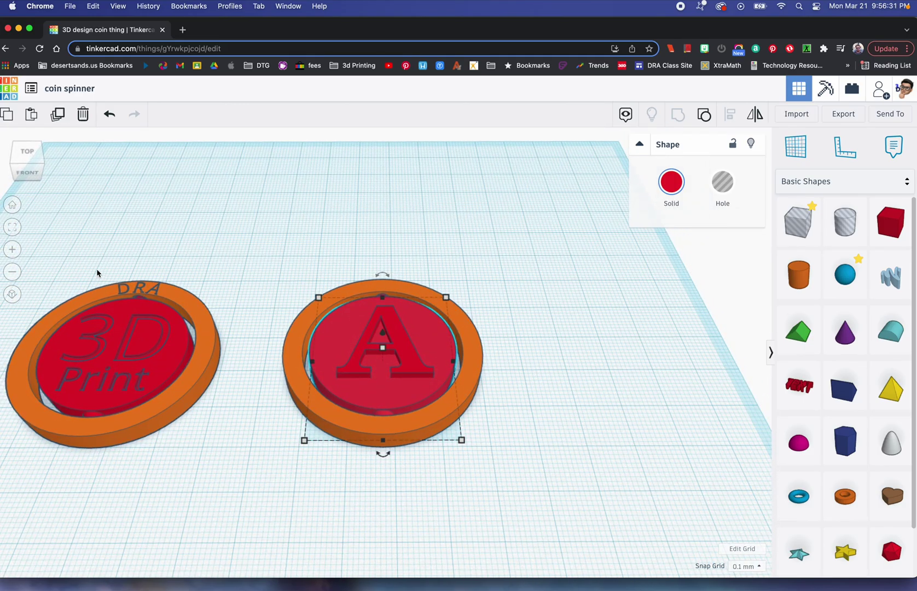
drag(97, 273, 230, 296)
click(12, 227)
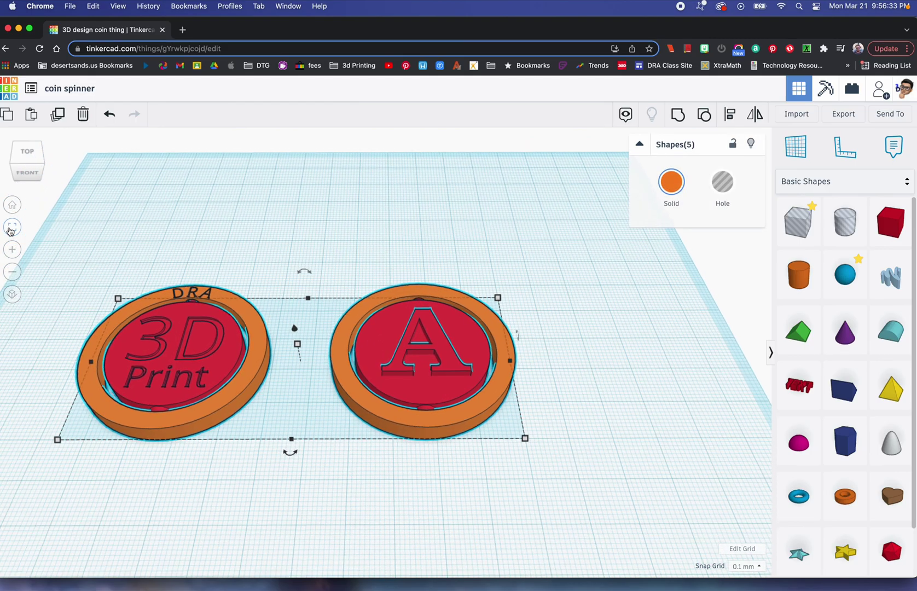
click(139, 309)
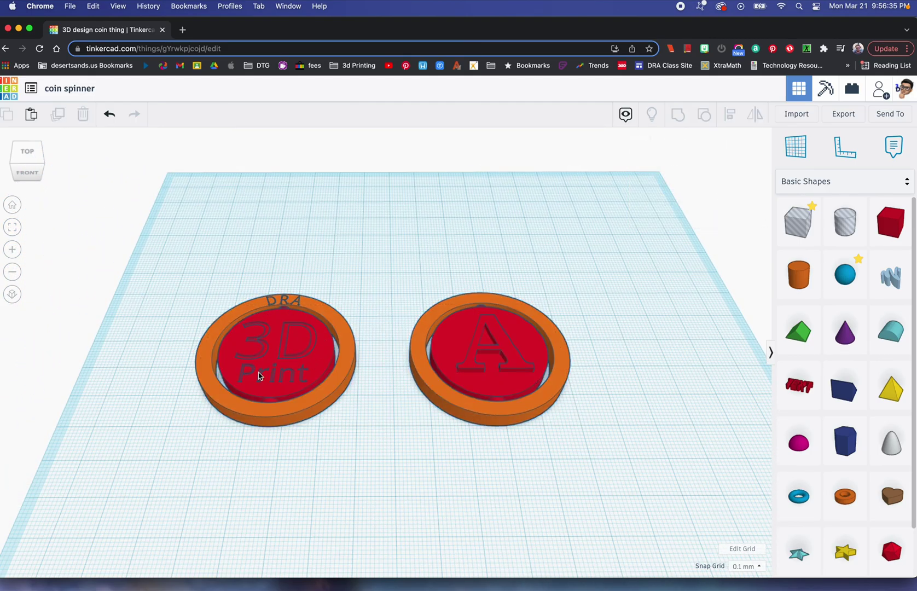